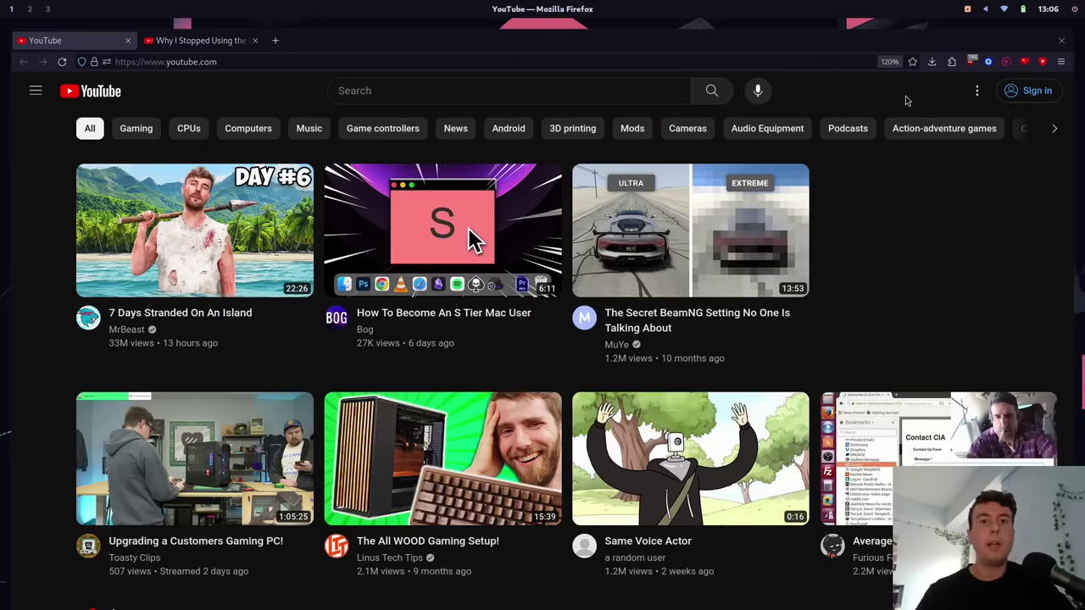
Examine the like and dislike counts under the "Why I Stopped Using the Brave Browser" video and The Acolyte trailer
click(226, 43)
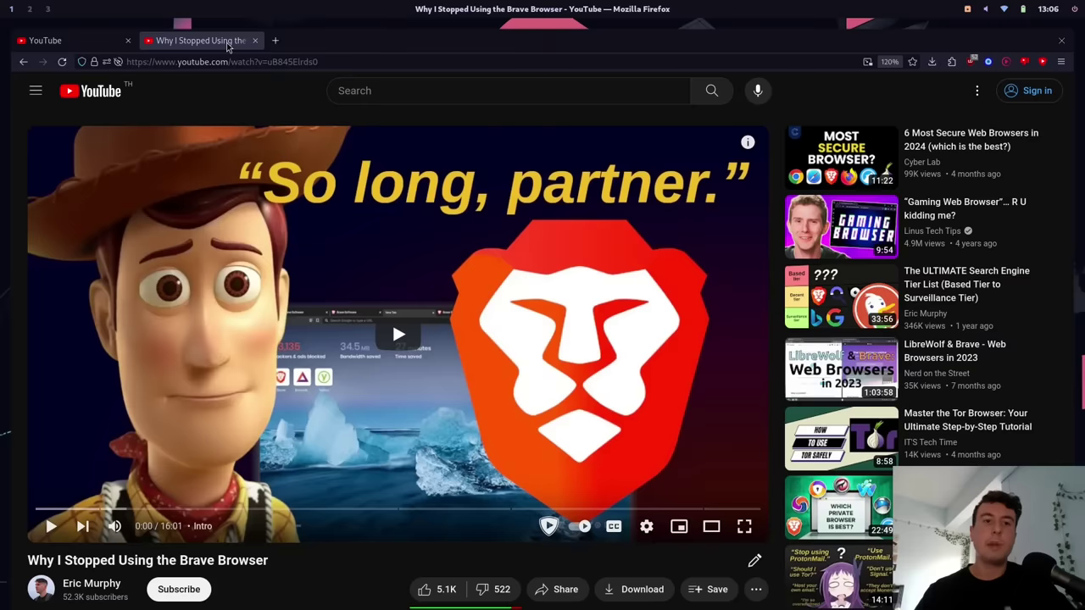
scroll(493, 377, down, 3)
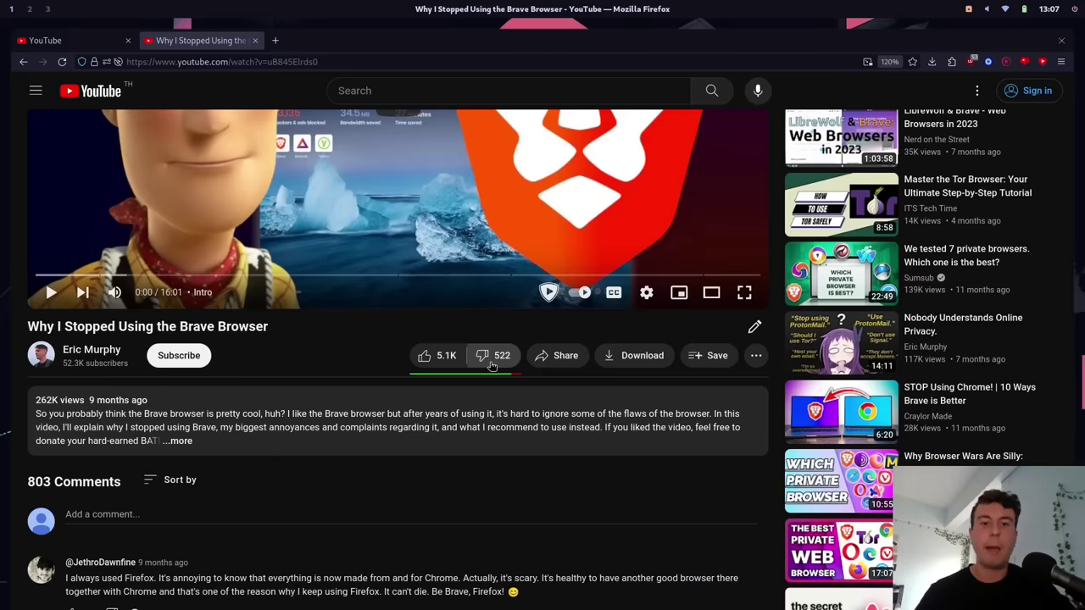
mouse_move(484, 381)
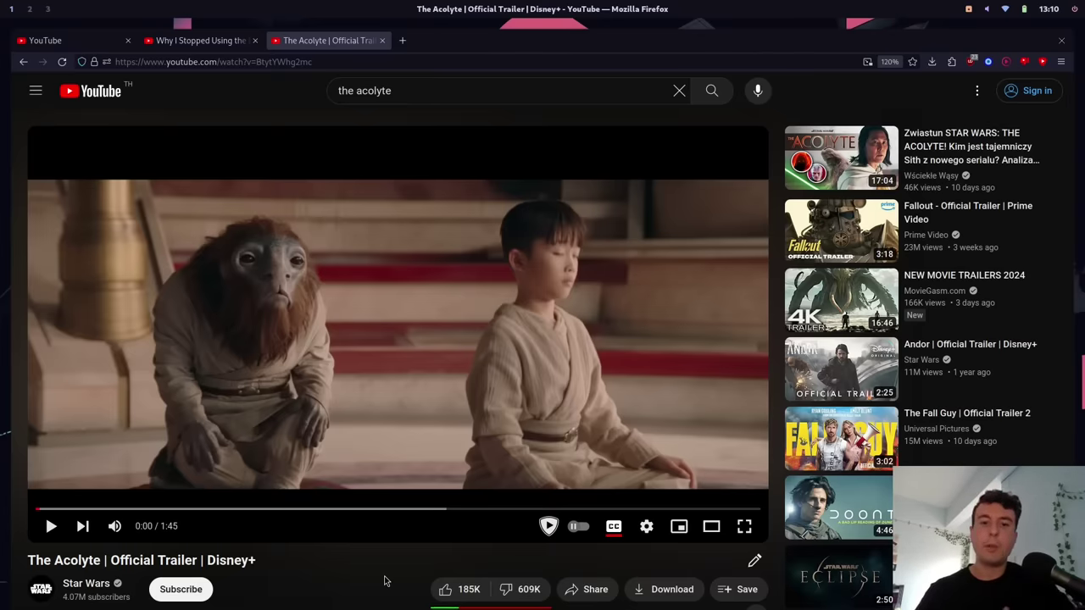
scroll(384, 580, down, 3)
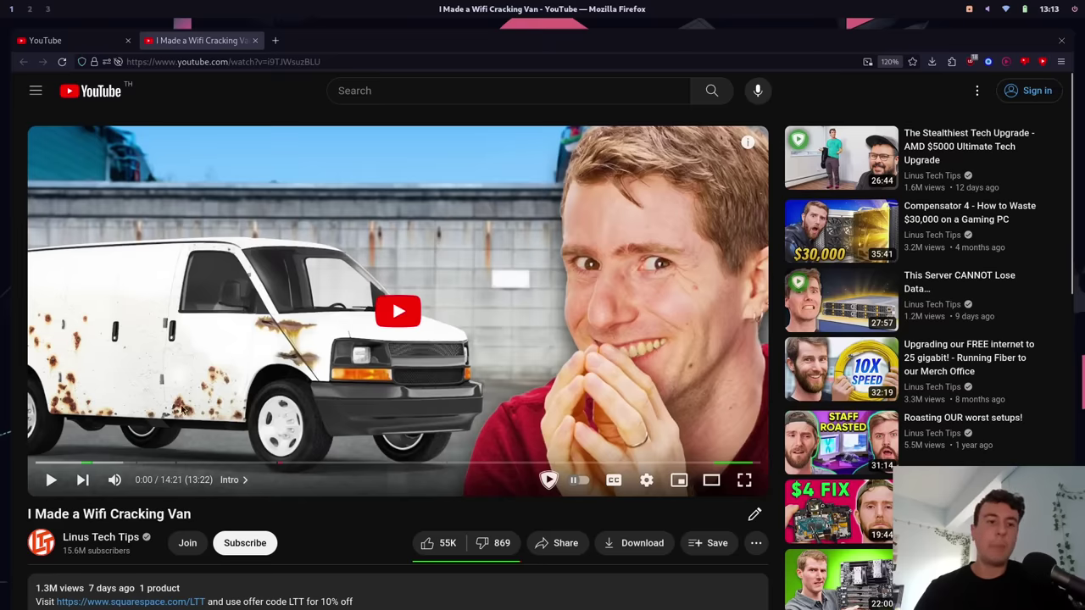
Play "I Made a Wifi Cracking Van" from just before its first sponsor segment, pause after the skip, and jump to the highlight
click(74, 464)
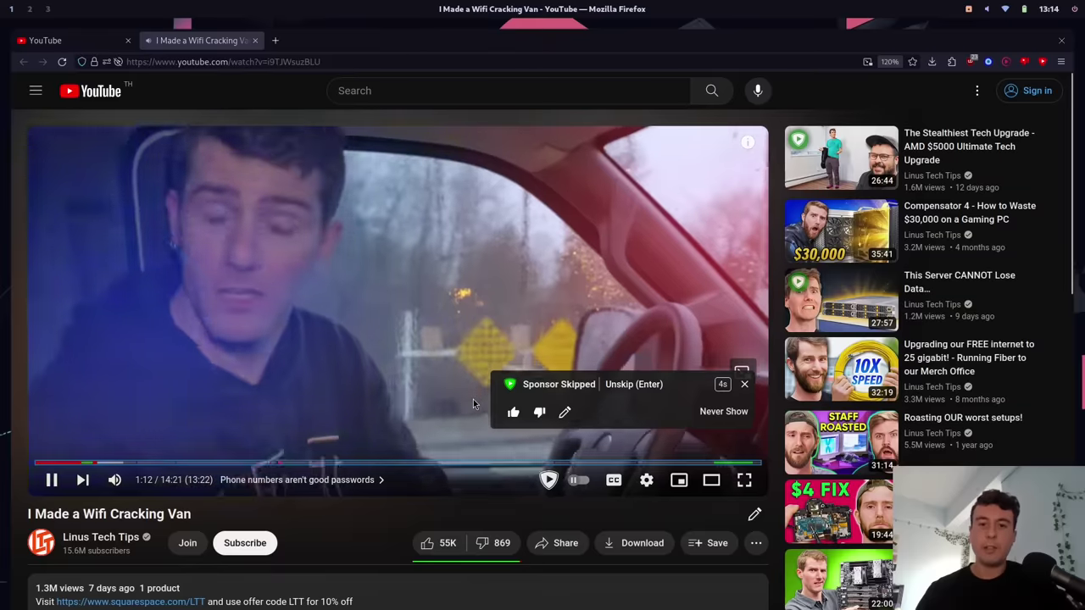
click(473, 402)
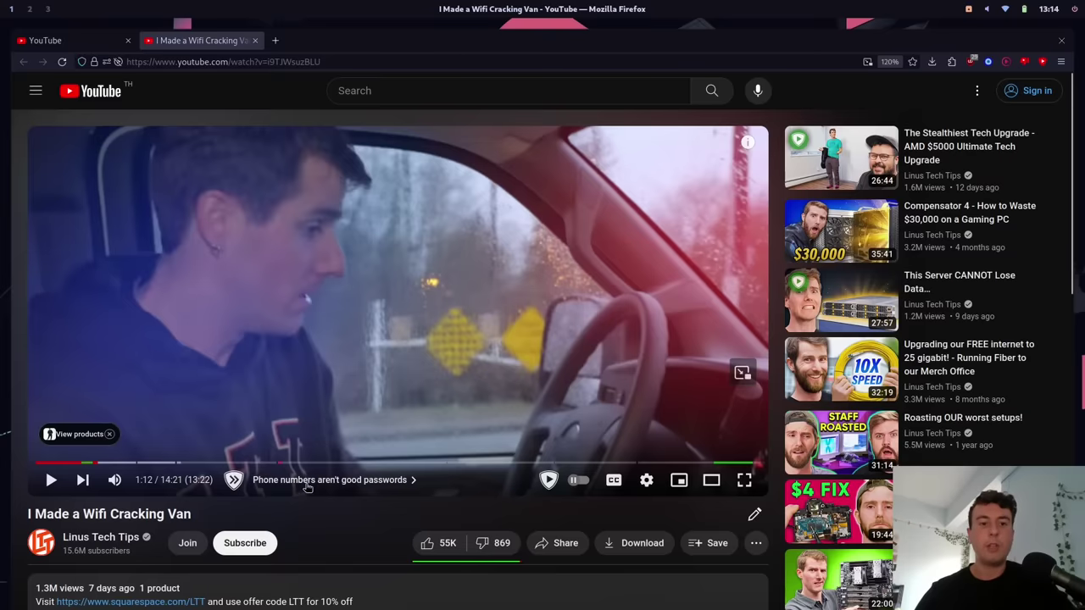
click(234, 480)
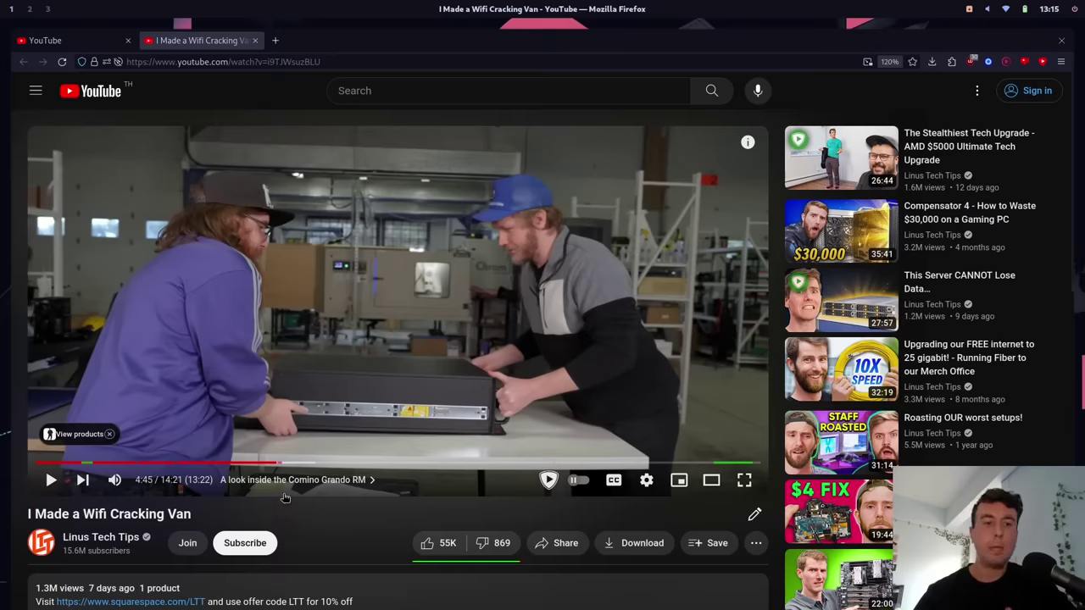
drag(277, 468, 277, 469)
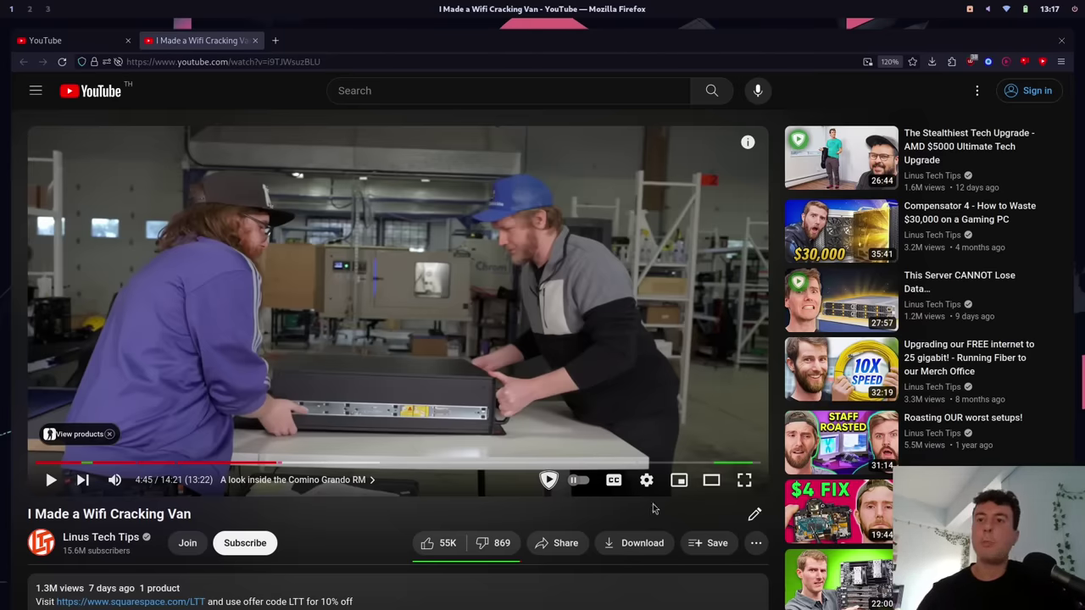
Open the SponsorBlock options and review the skip settings for each segment category
click(1042, 62)
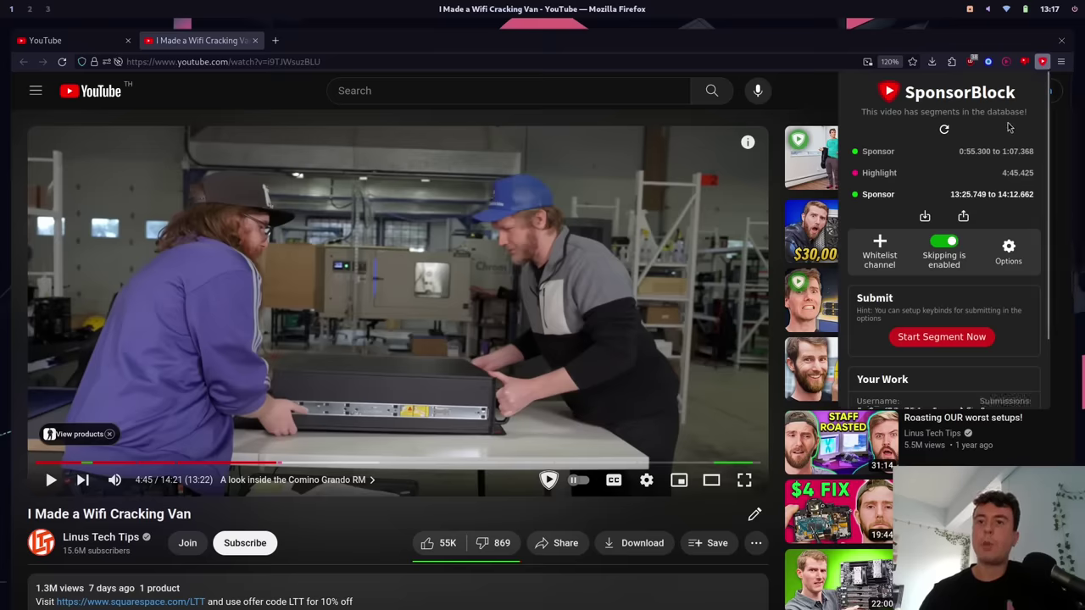
click(1009, 252)
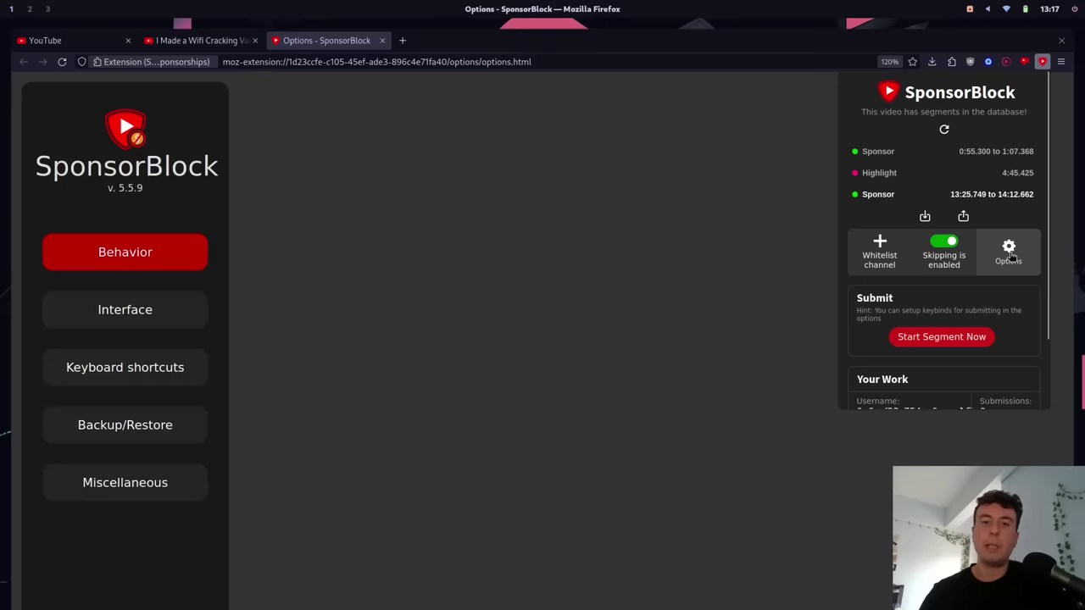
click(721, 125)
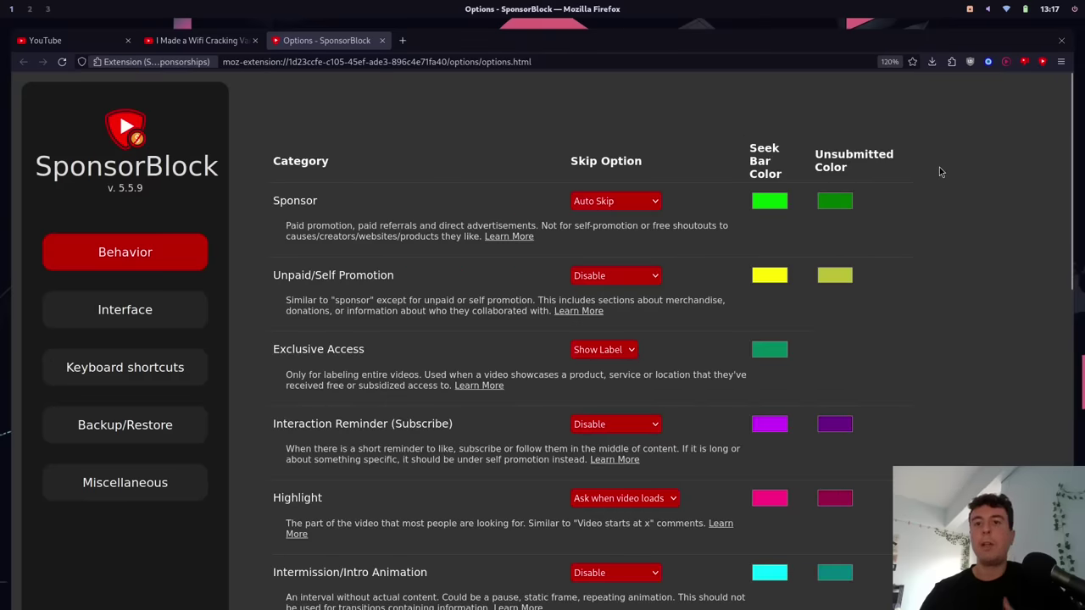
scroll(939, 172, down, 2)
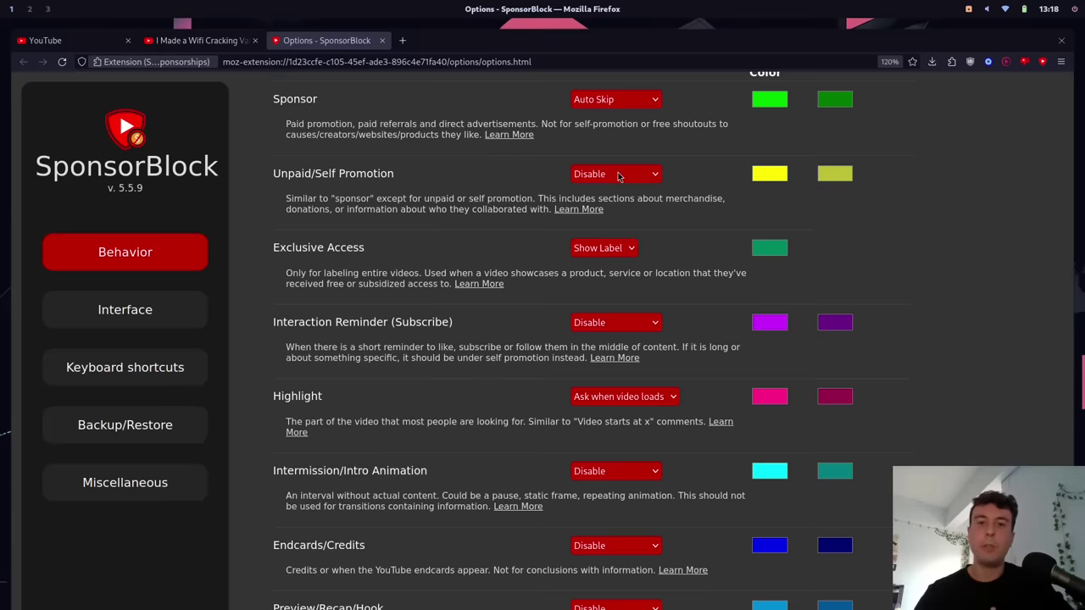
scroll(724, 191, down, 3)
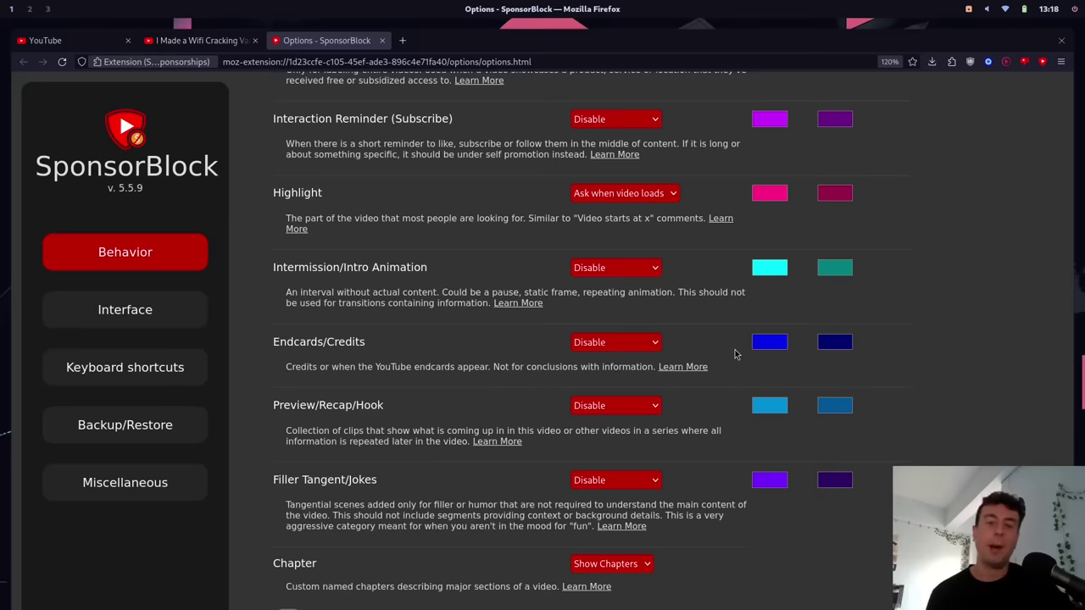
scroll(403, 283, down, 3)
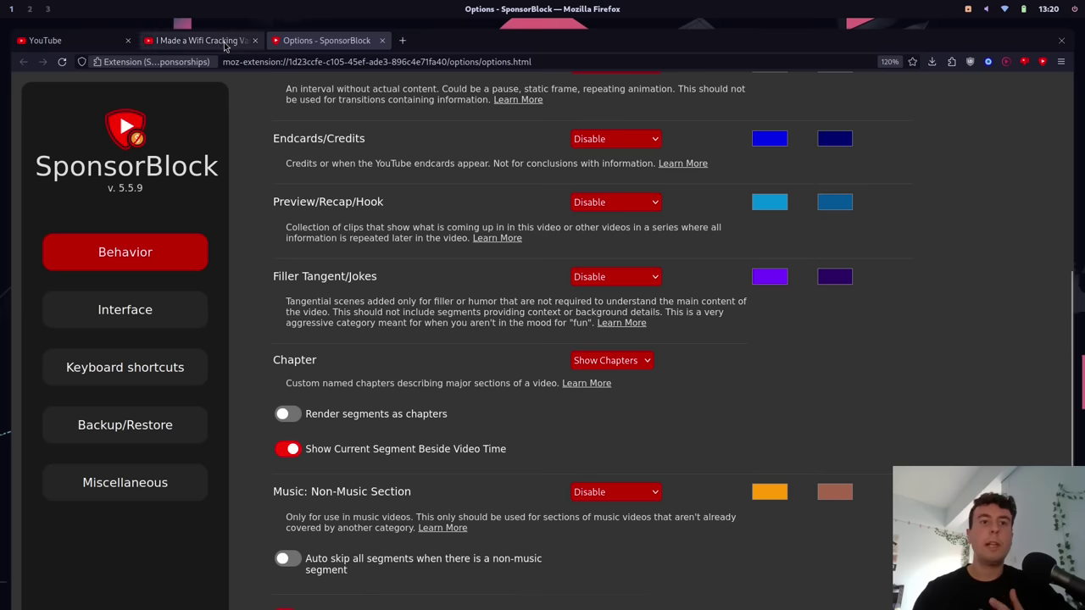
Return to the Wifi Cracking Van video, seek to 10:16, and open the SponsorBlock popup
click(197, 40)
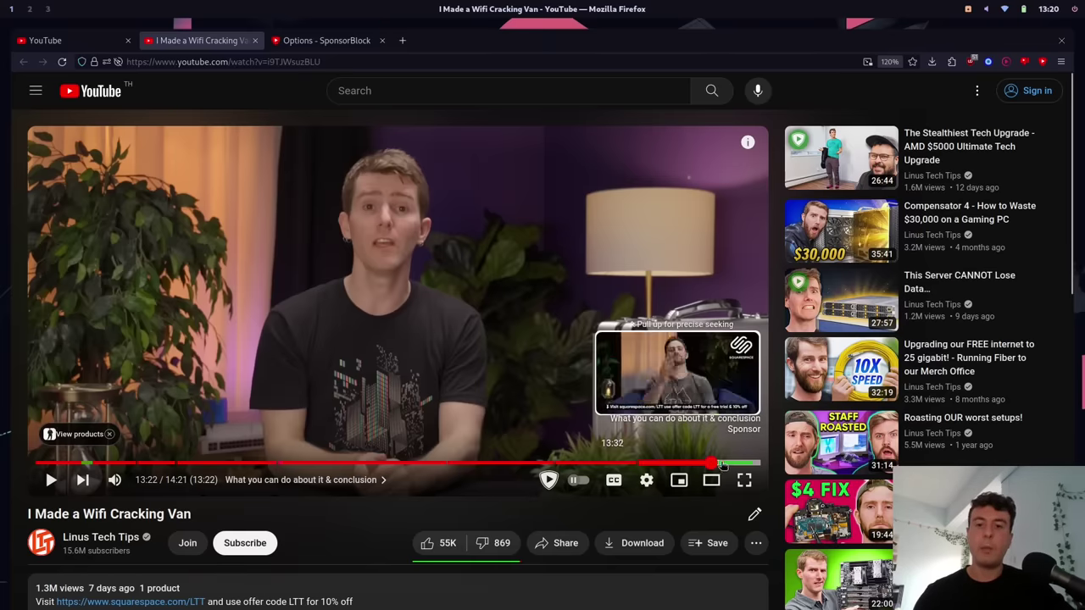
click(557, 465)
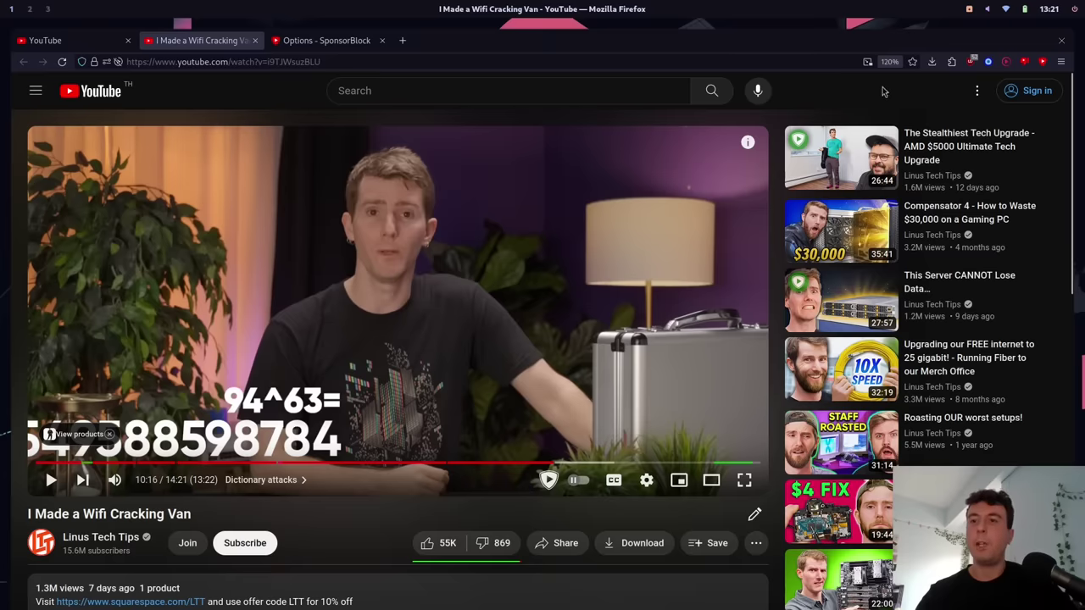
click(1042, 61)
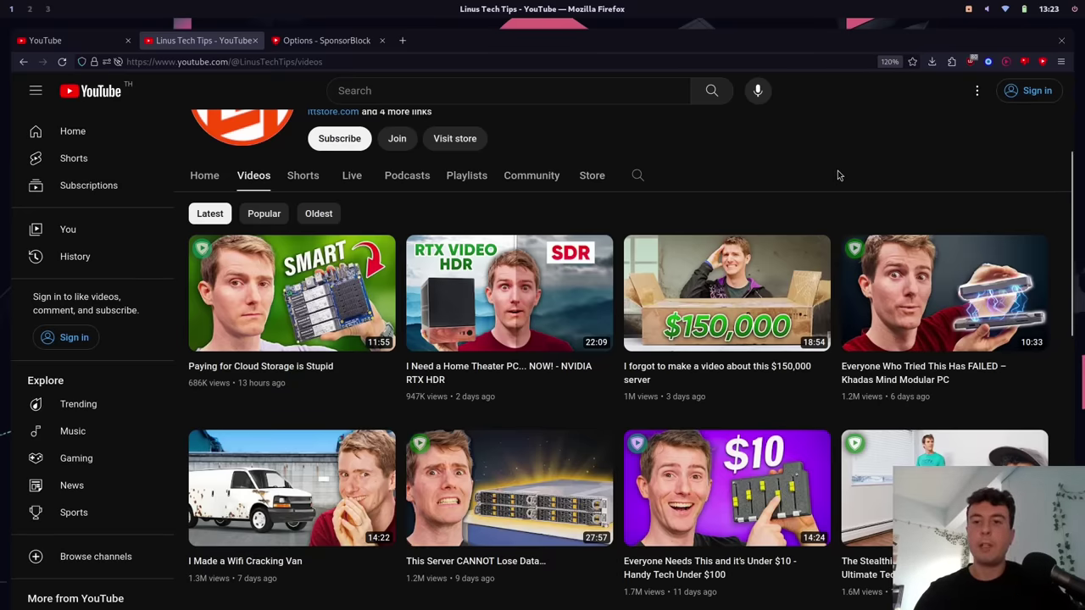
Browse the original thumbnails on the Linus Tech Tips videos page and enable DeArrow to replace them
scroll(837, 170, down, 4)
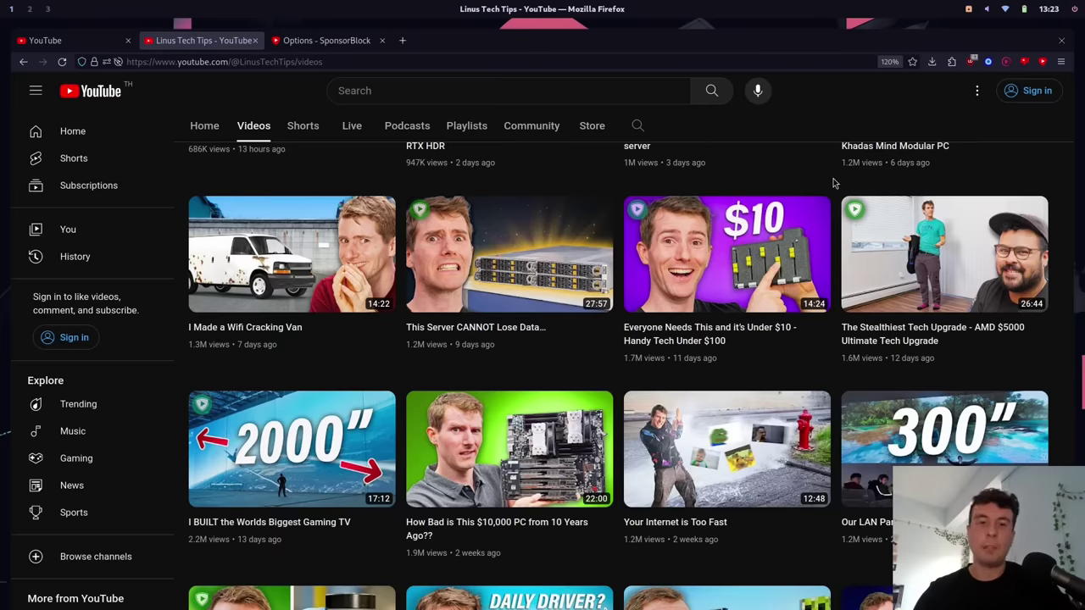
scroll(623, 351, down, 5)
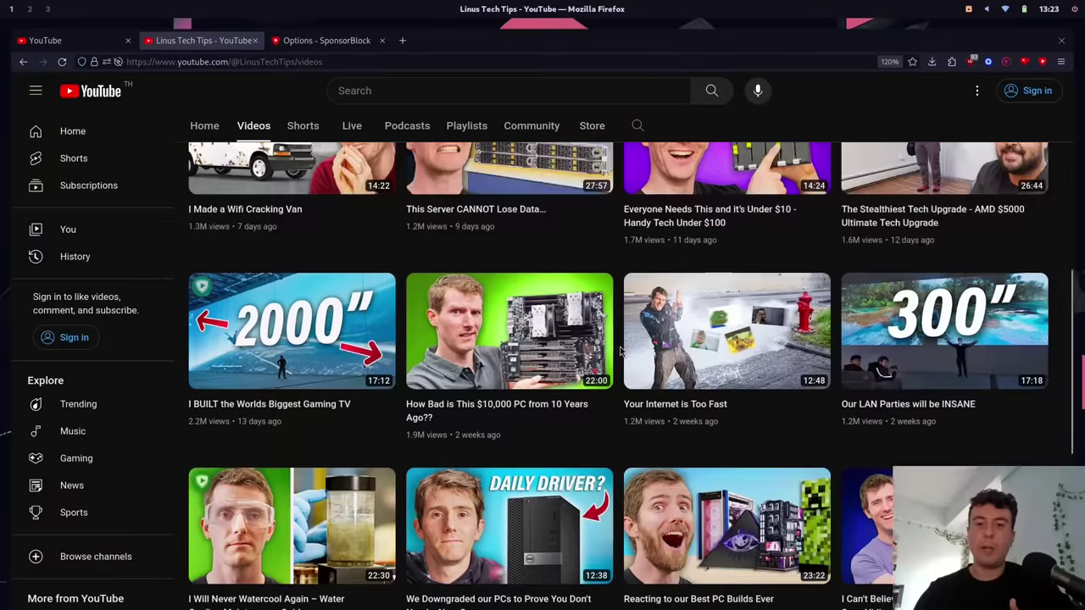
mouse_move(641, 305)
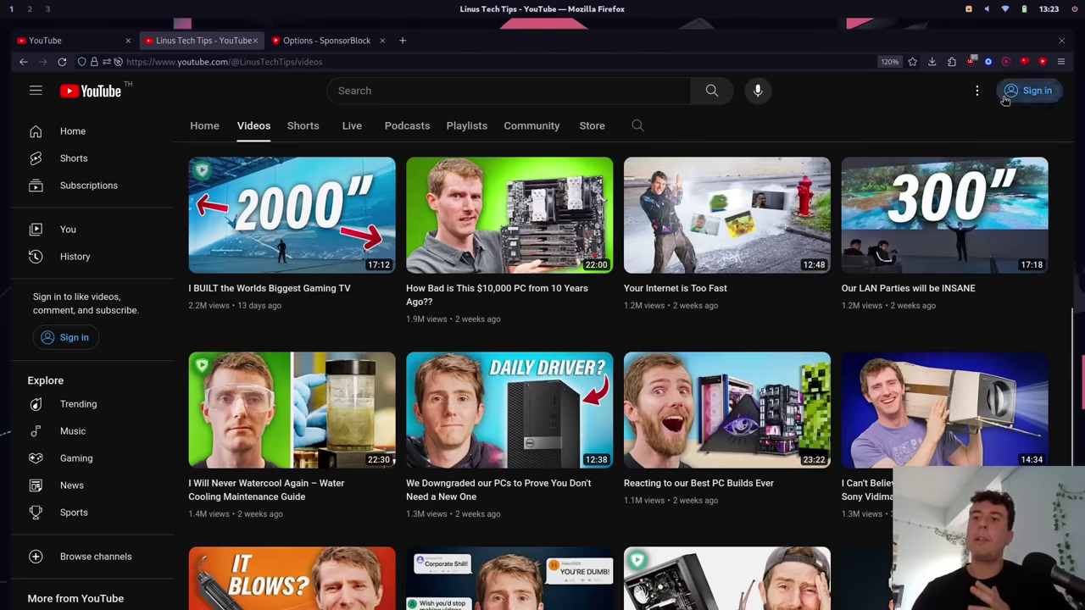
click(987, 63)
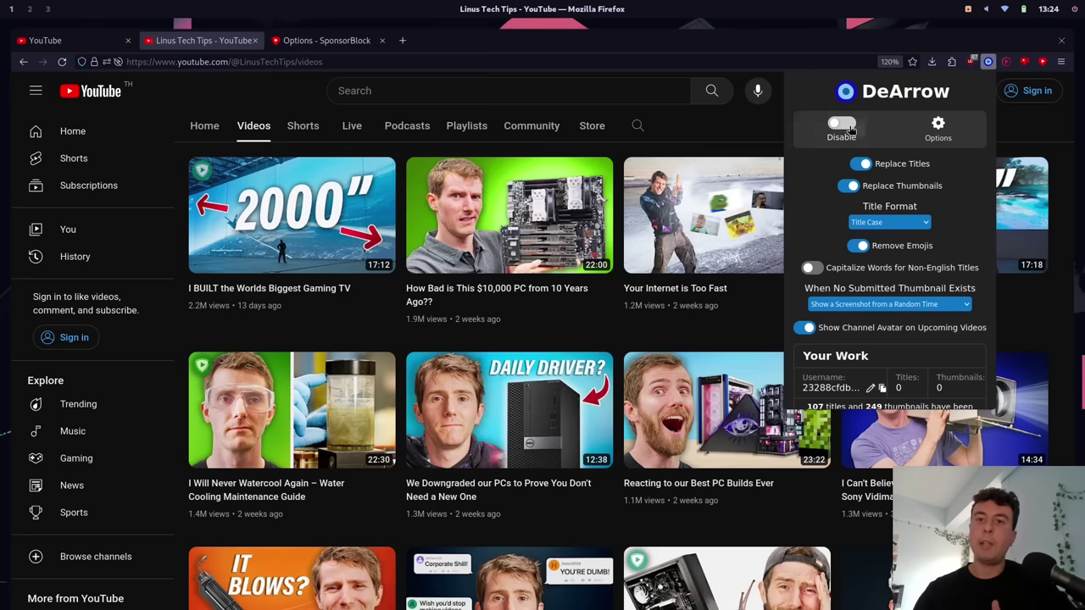
click(848, 125)
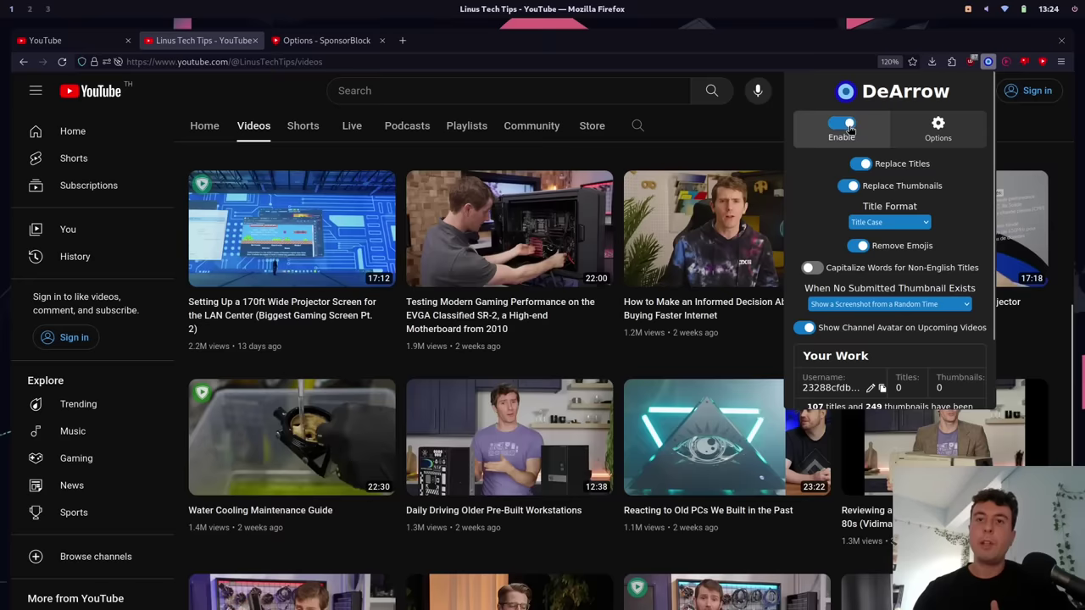
click(759, 127)
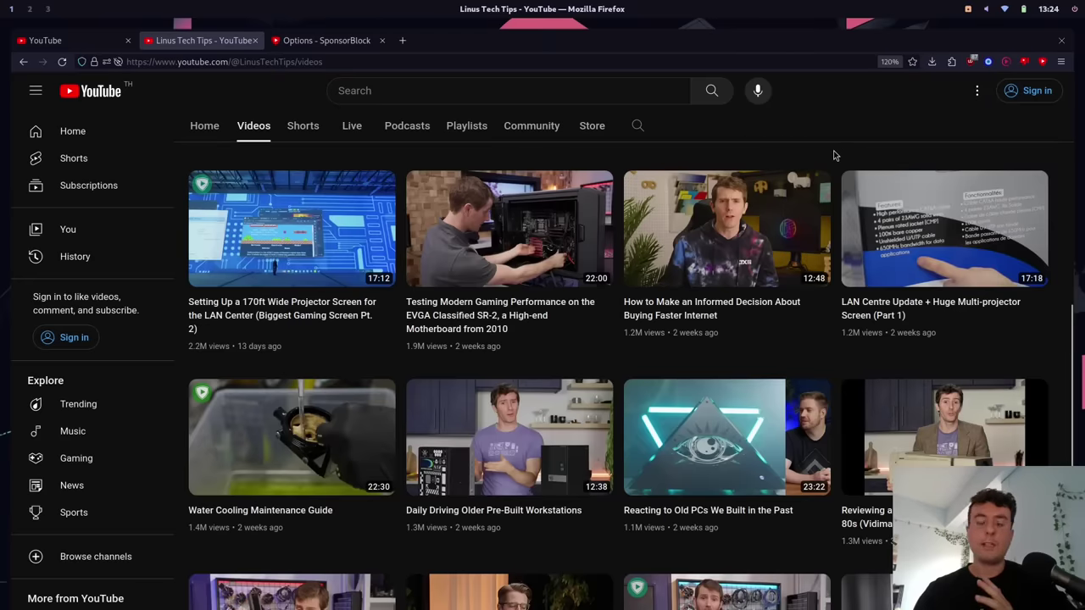
Enable DeArrow again while viewing the video list of the "How Mozilla Ruined Firefox" creator's channel
mouse_move(703, 331)
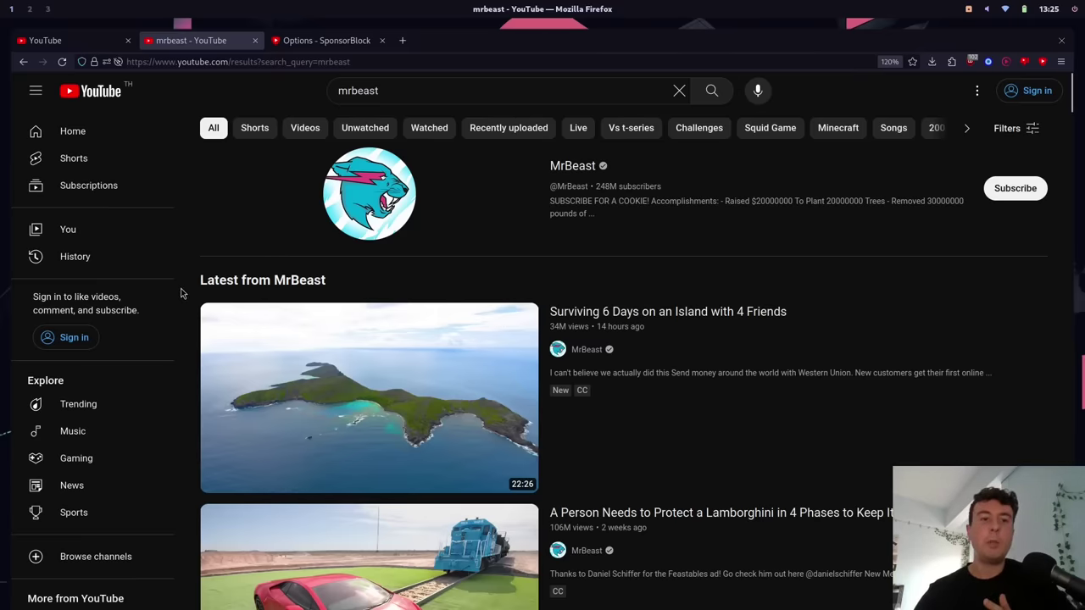
scroll(187, 292, down, 2)
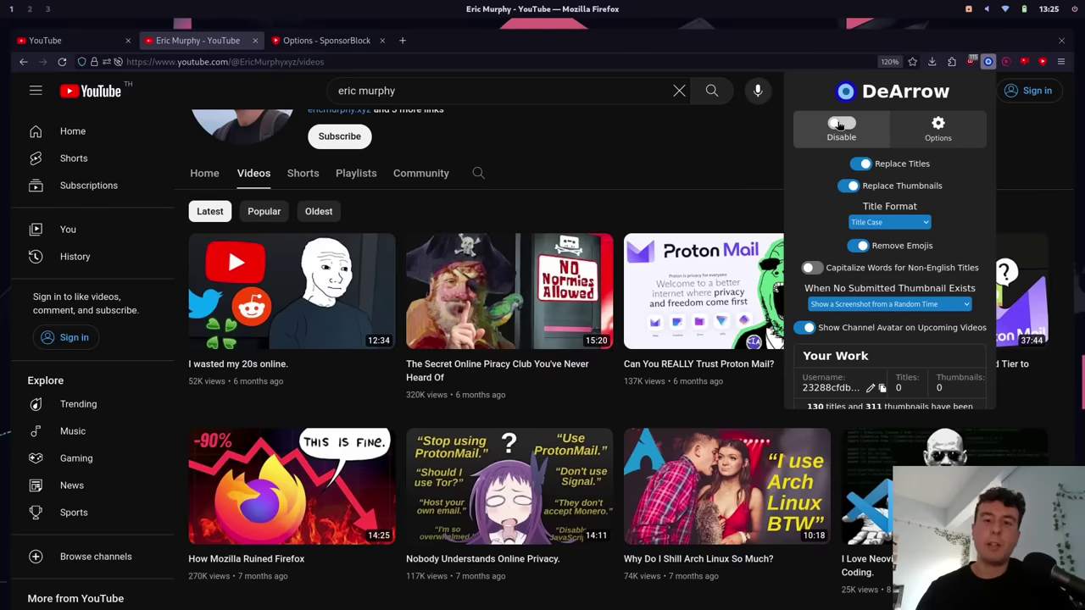
click(840, 125)
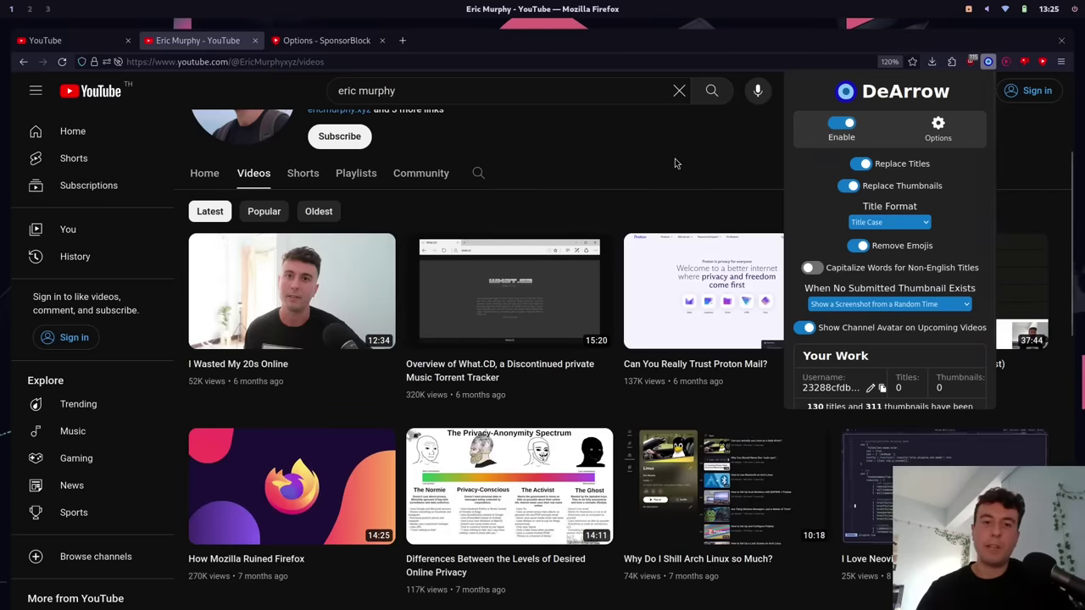
click(675, 159)
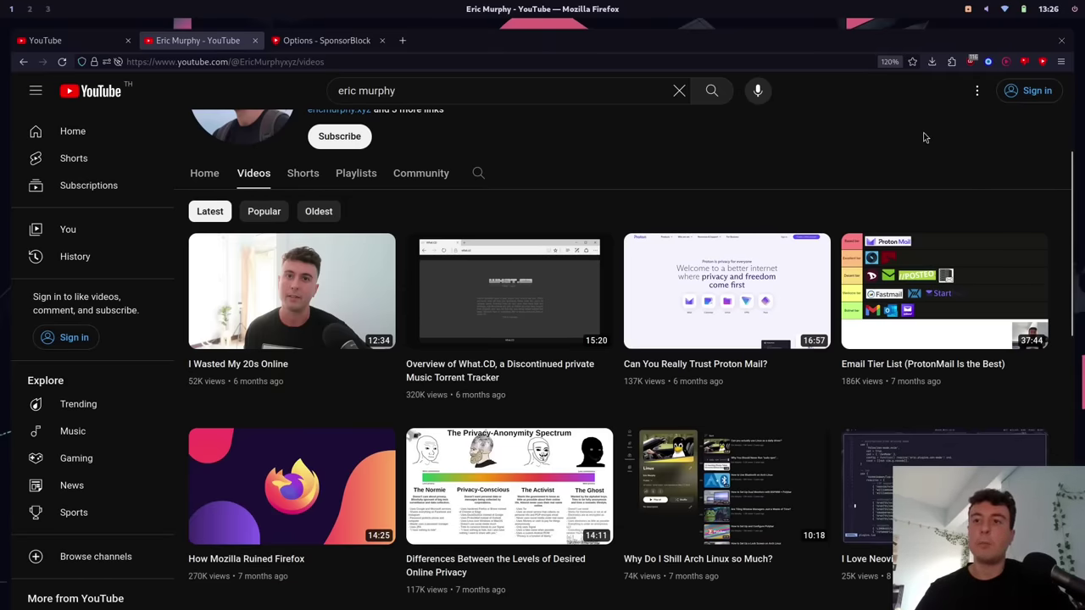
Turn off Replace Thumbnails in DeArrow to compare the channel's thumbnails, and turn it back on
click(987, 61)
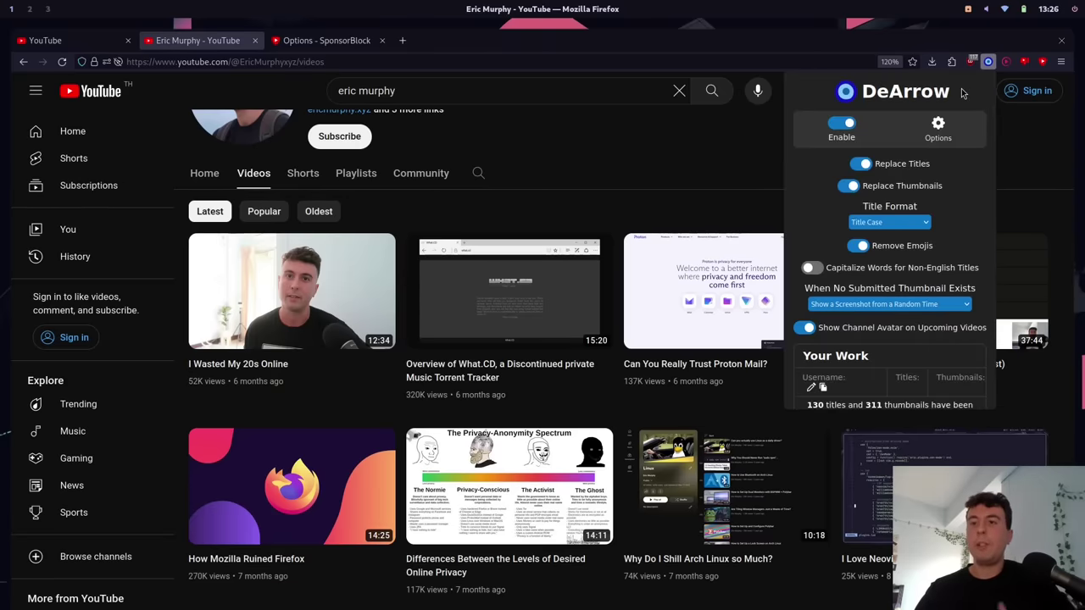
click(849, 186)
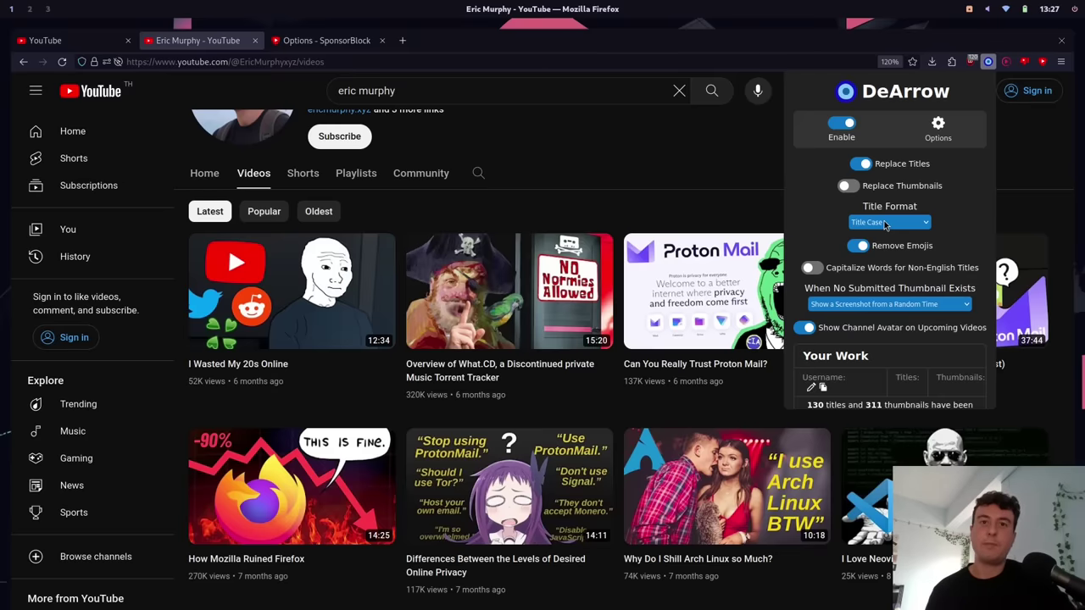
click(847, 185)
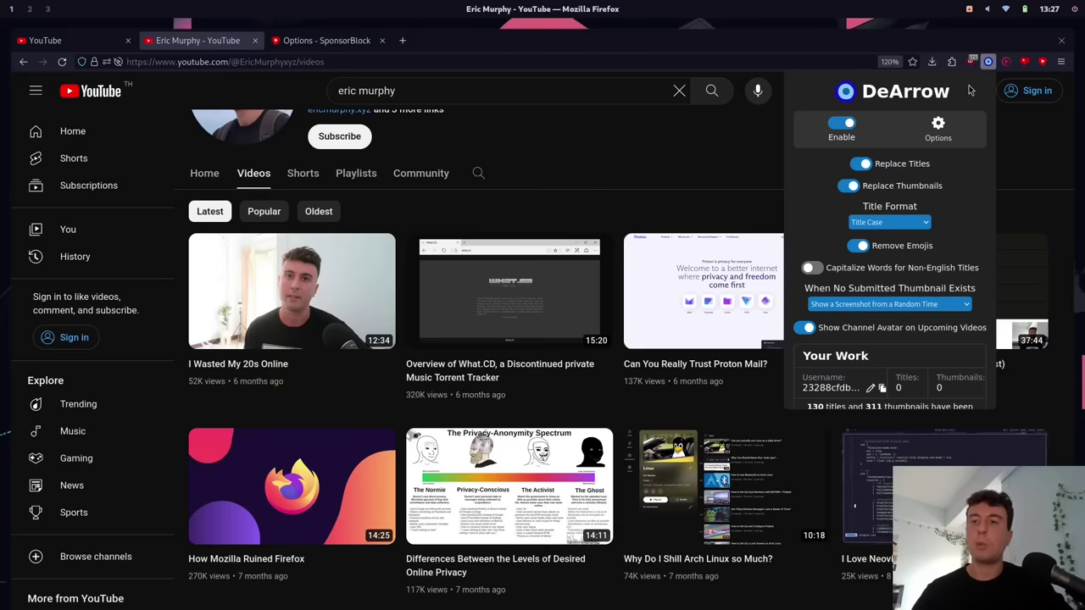
click(695, 146)
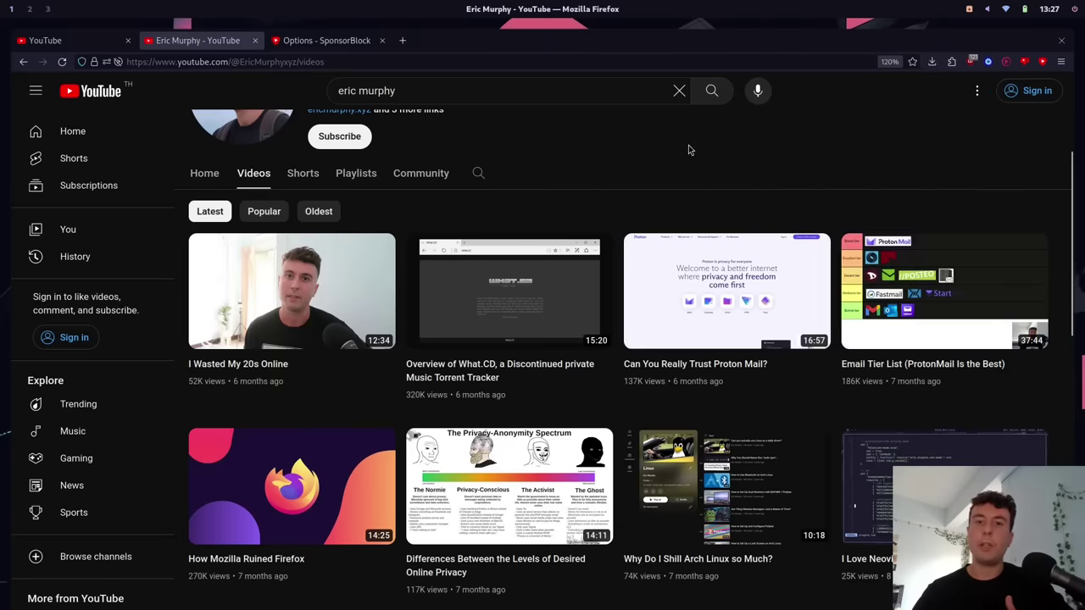
Look over the replaced titles and thumbnails in the channel's video list and reopen the DeArrow popup
scroll(831, 220, down, 3)
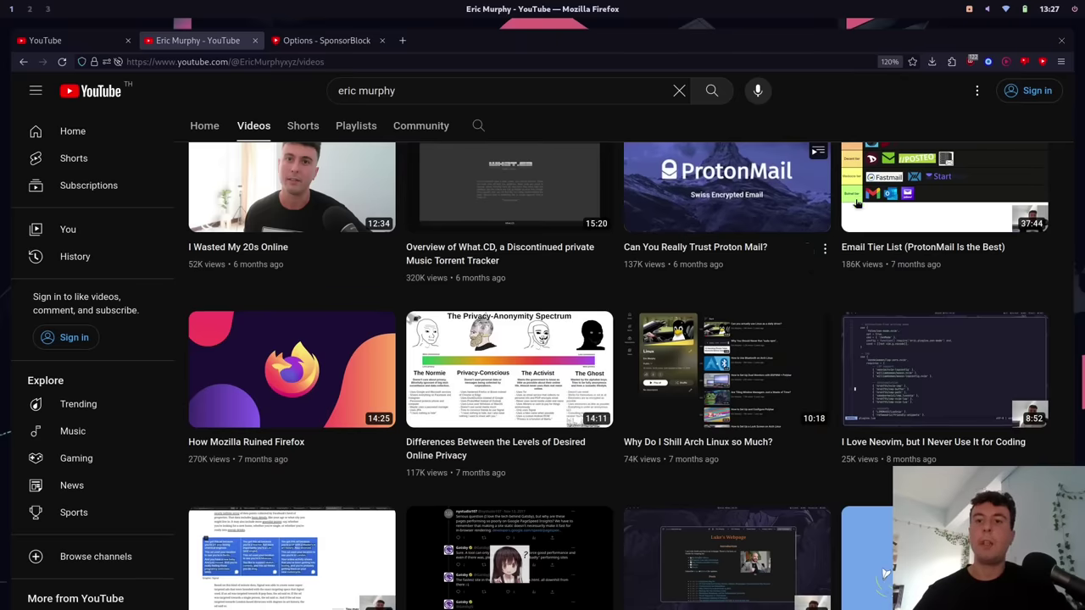
scroll(835, 186, up, 2)
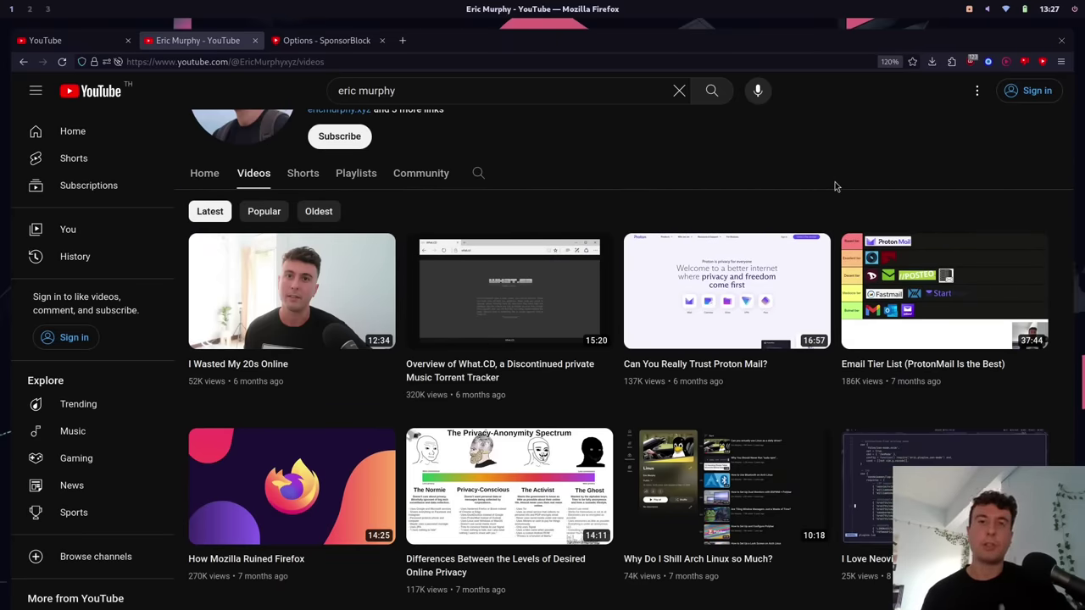
click(987, 61)
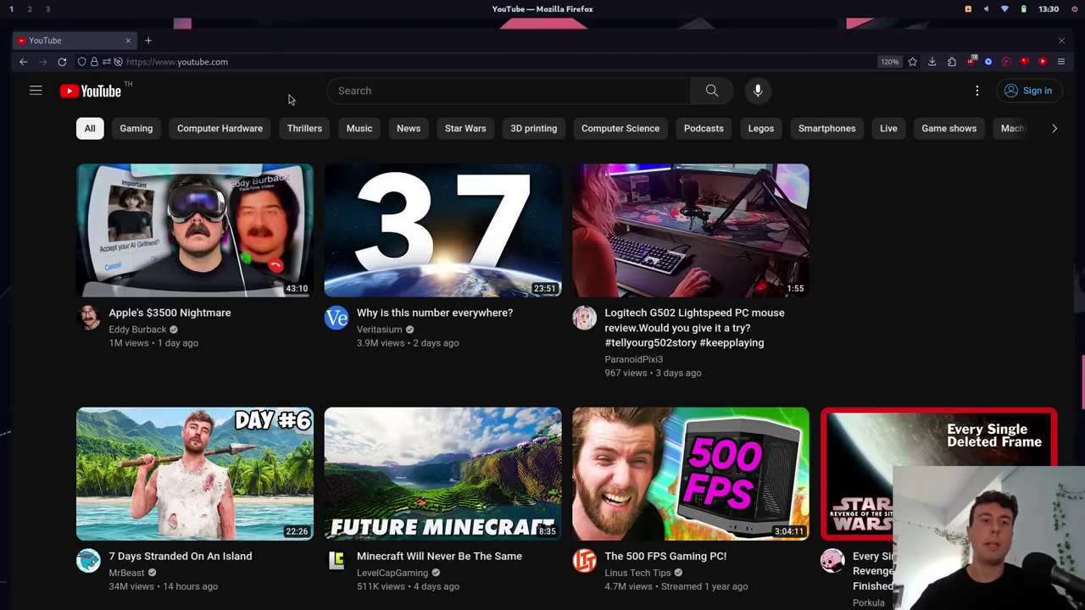
Open the "Apple's $3500 Nightmare" video from the YouTube home page in a new tab and switch to it
middle_click(238, 187)
click(223, 41)
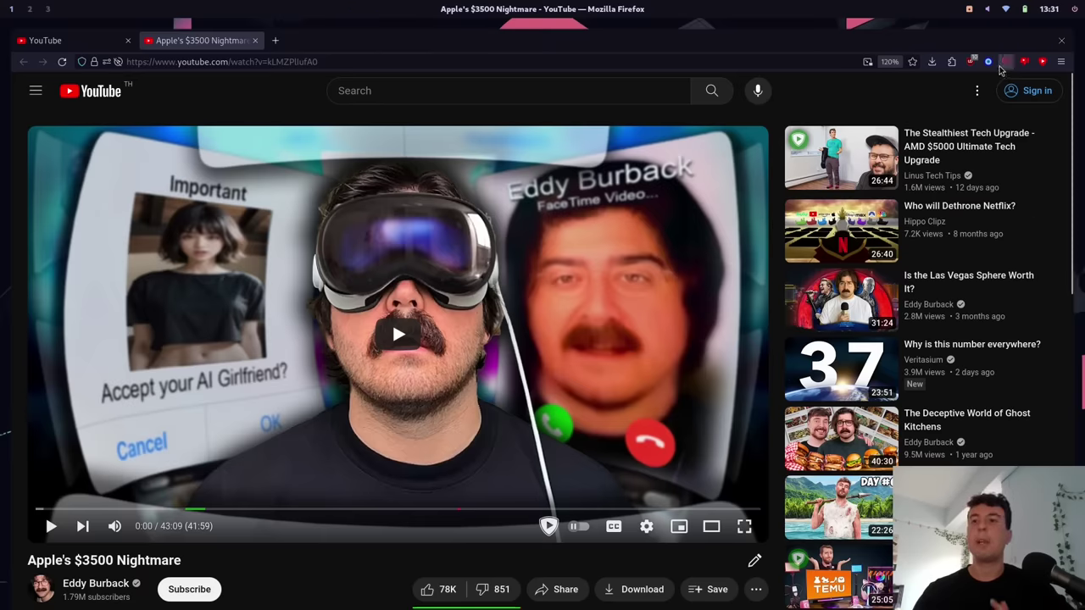
Turn on Unhook on the "Apple's $3500 Nightmare" video page and close its popup
click(1005, 64)
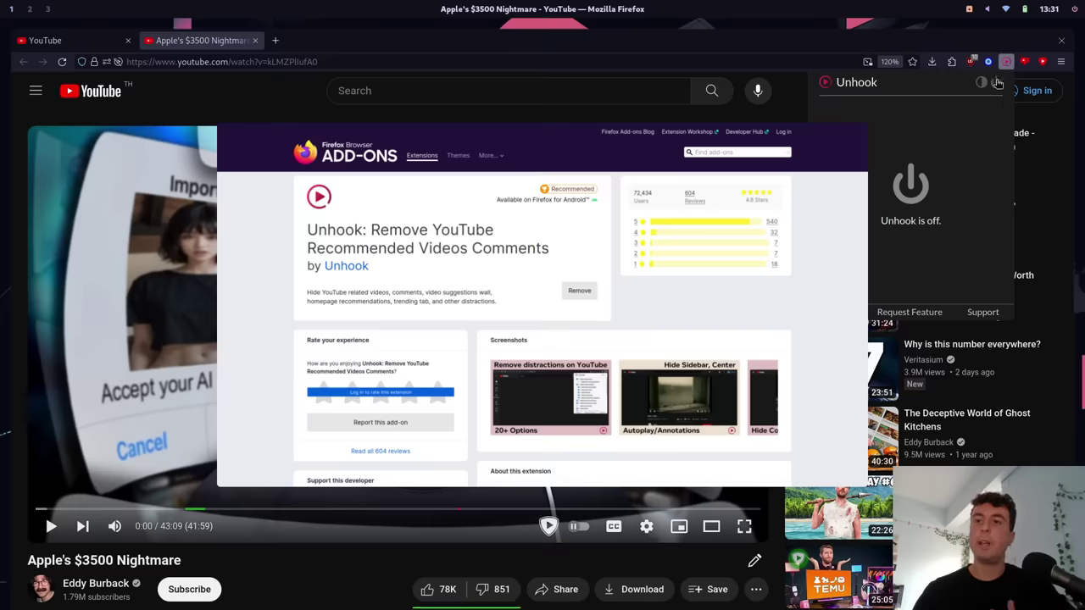
click(996, 82)
click(794, 104)
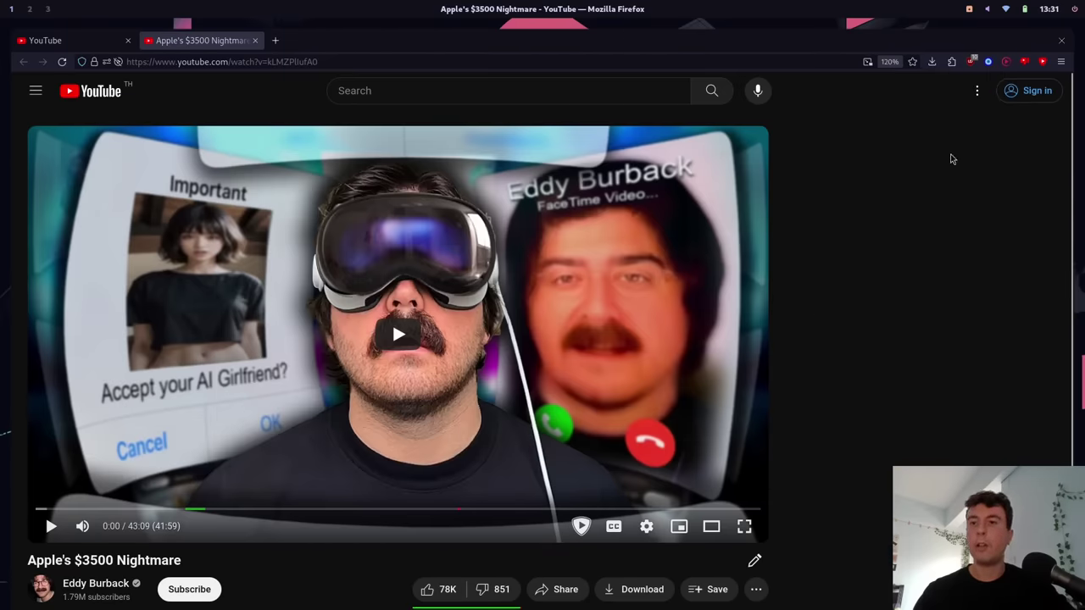
Switch to the YouTube home page and enable Hide Home Feed in Unhook
click(1004, 62)
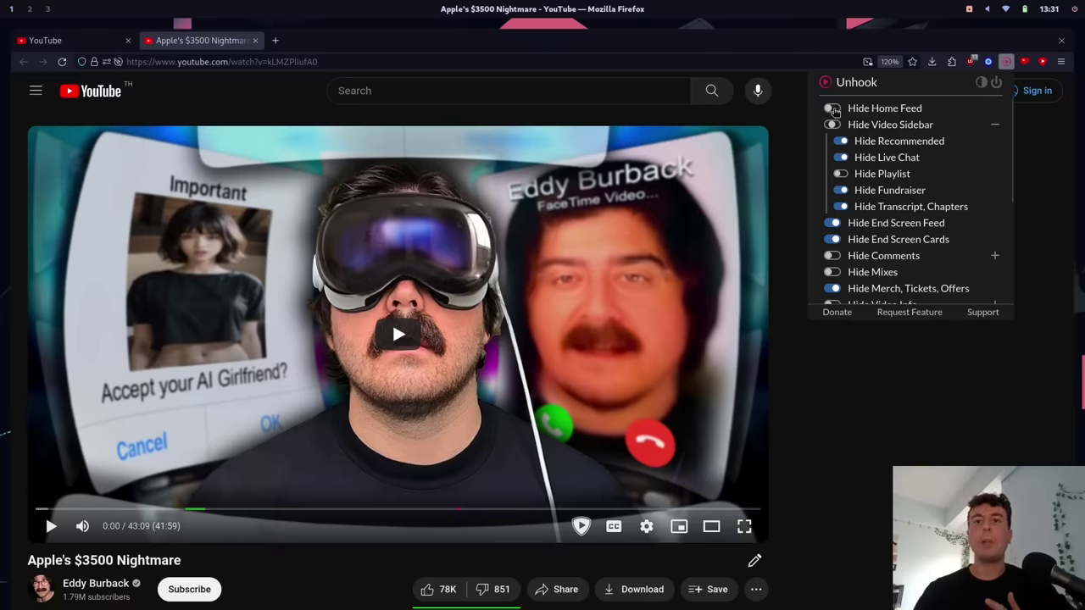
click(49, 40)
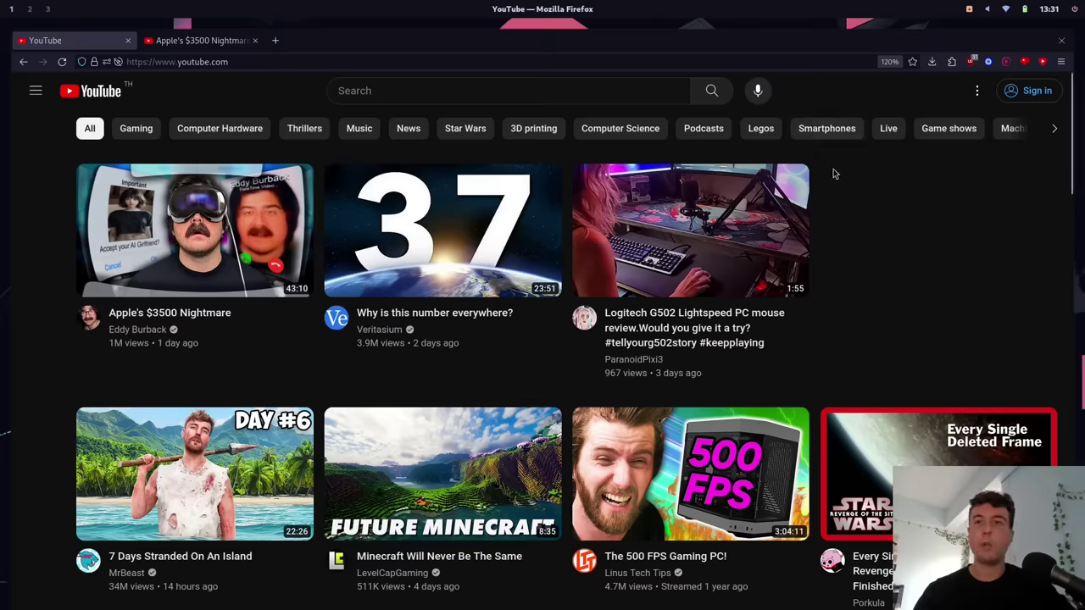
click(1006, 62)
click(850, 114)
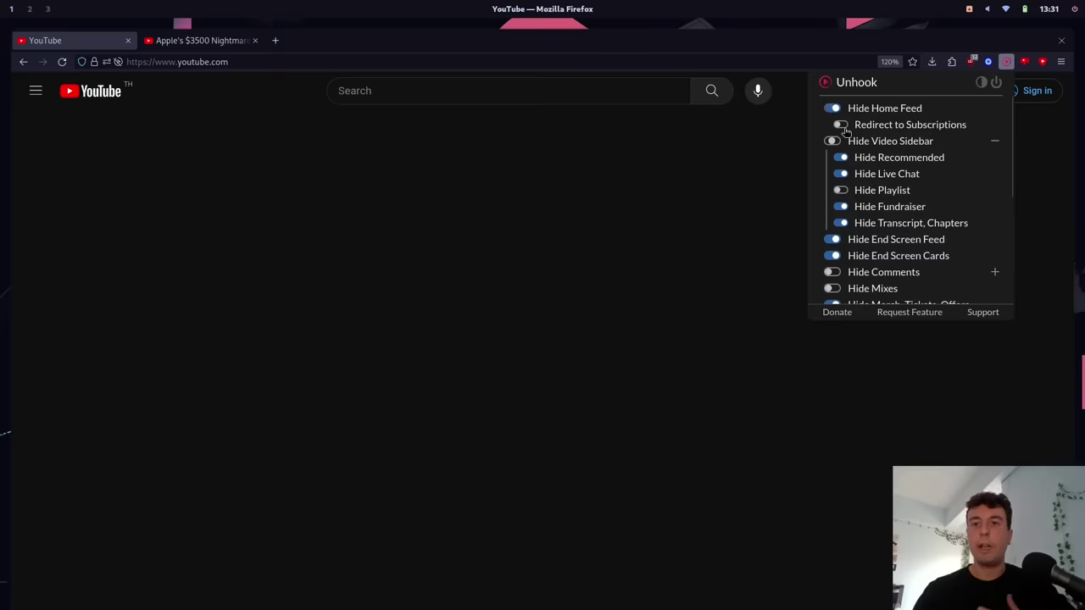
Try Redirect to Subscriptions in Unhook, turn it back off, and review the remaining hide and disable options
click(842, 125)
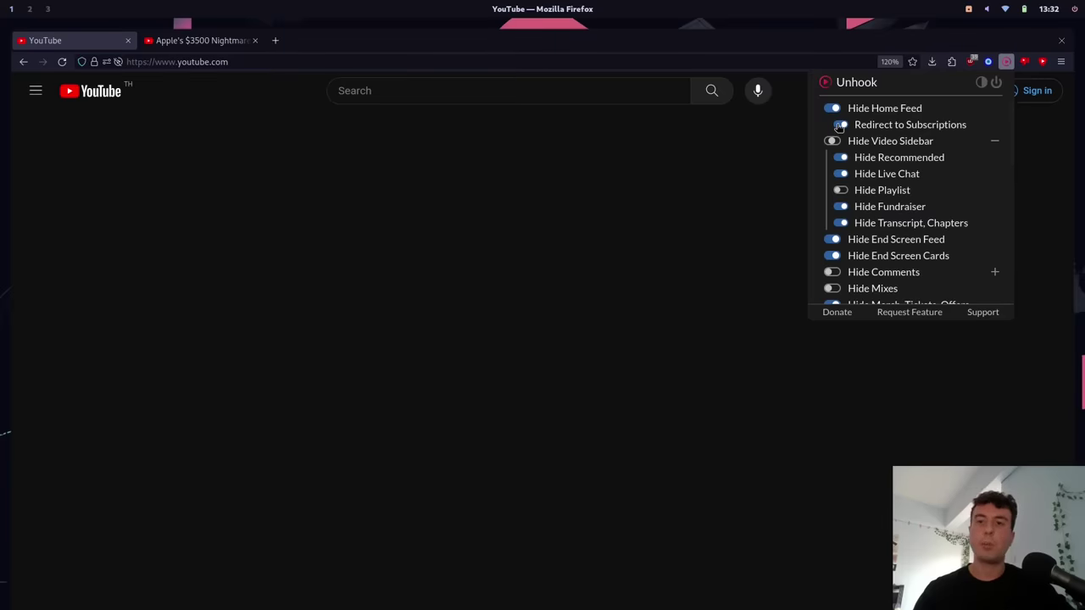
click(840, 124)
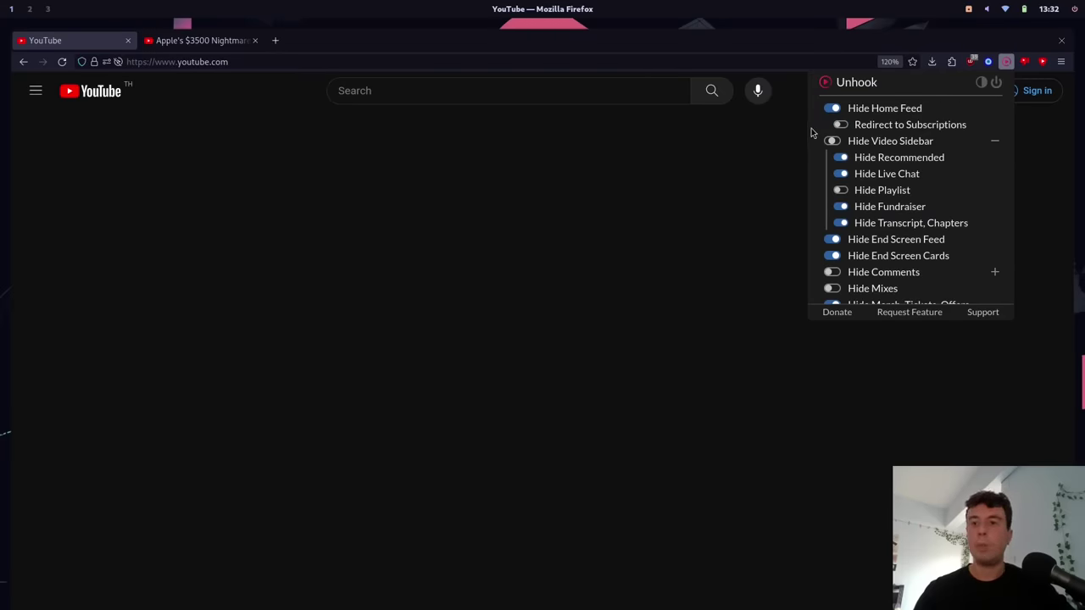
scroll(811, 133, down, 3)
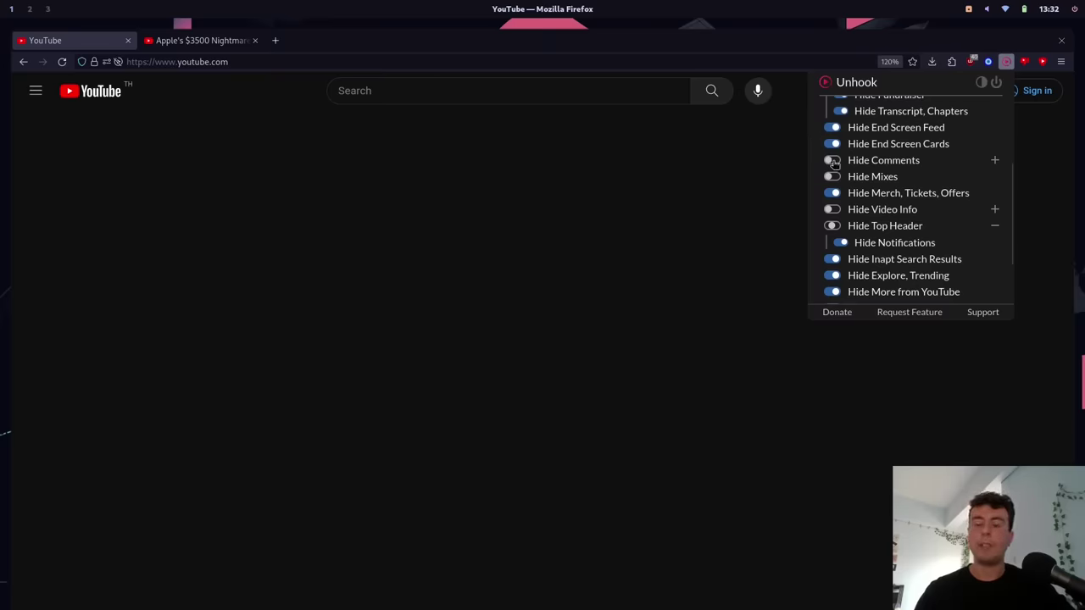
scroll(835, 163, down, 2)
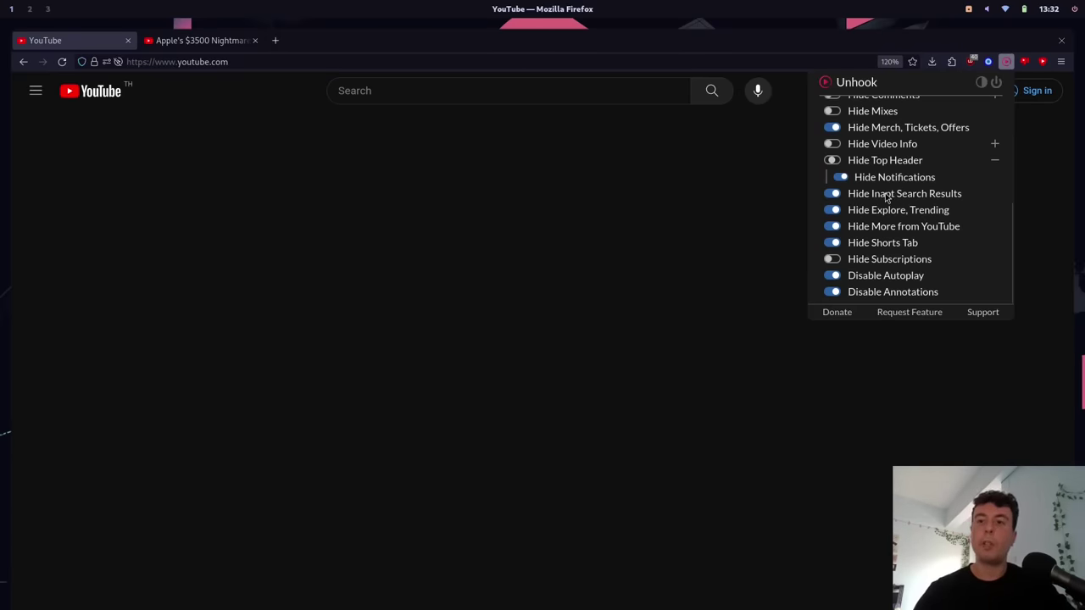
click(813, 199)
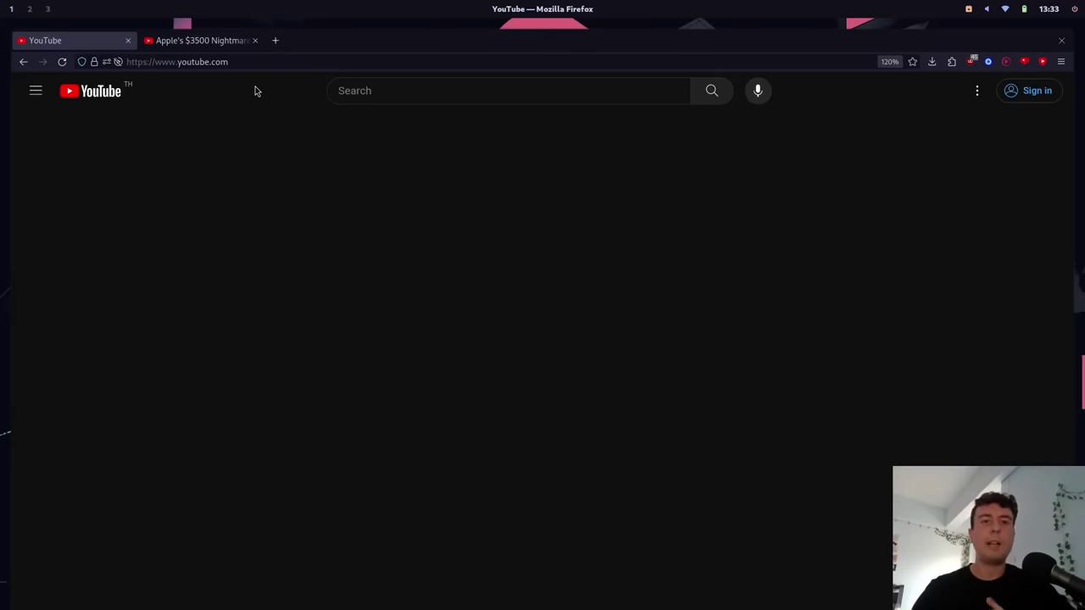
Look over the "Apple's $3500 Nightmare" page with its recommendations hidden and return to the YouTube home page
click(218, 46)
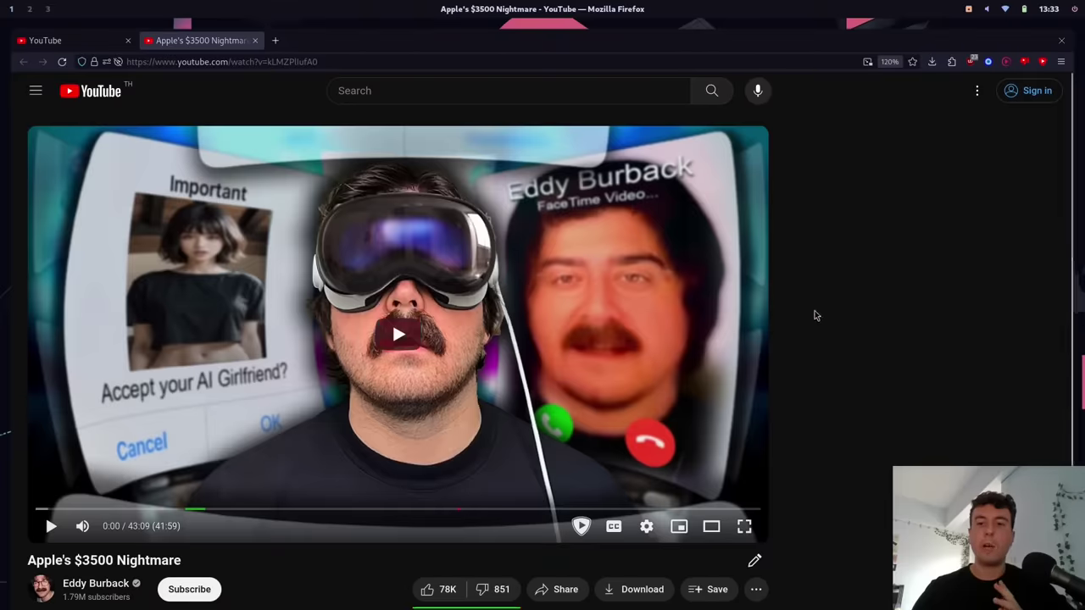
scroll(816, 315, down, 2)
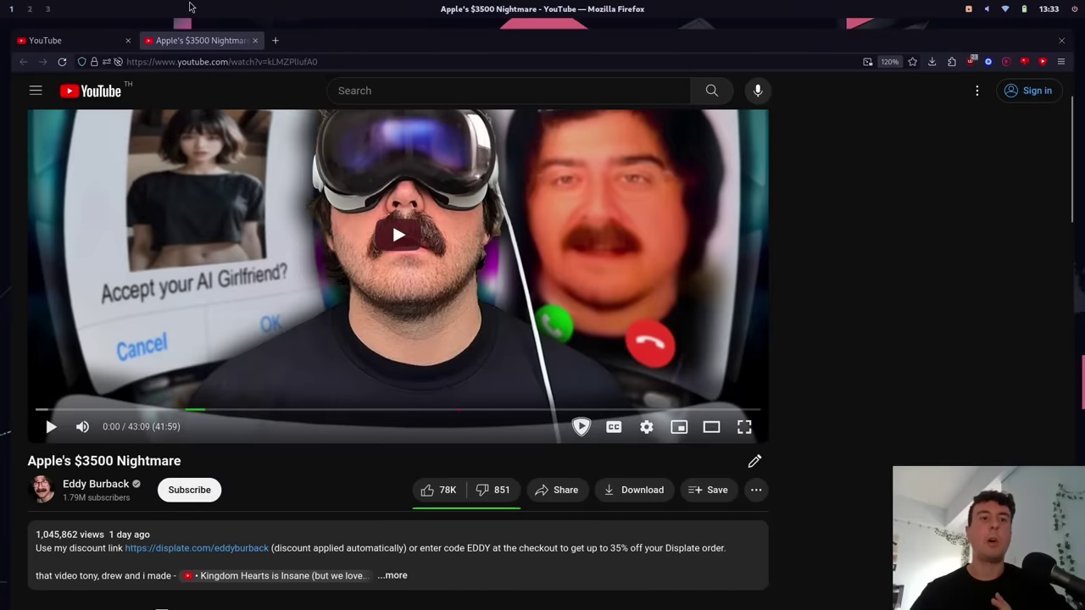
click(89, 42)
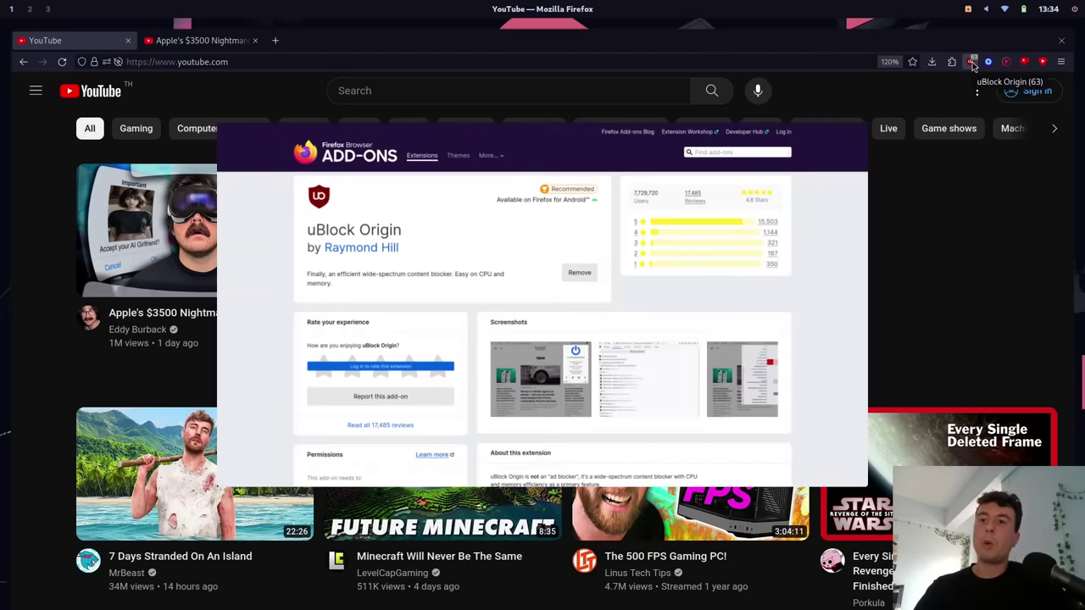
Open the uBlock Origin dashboard, check the update status of the uBlock filters list, and return to the YouTube home page
click(971, 63)
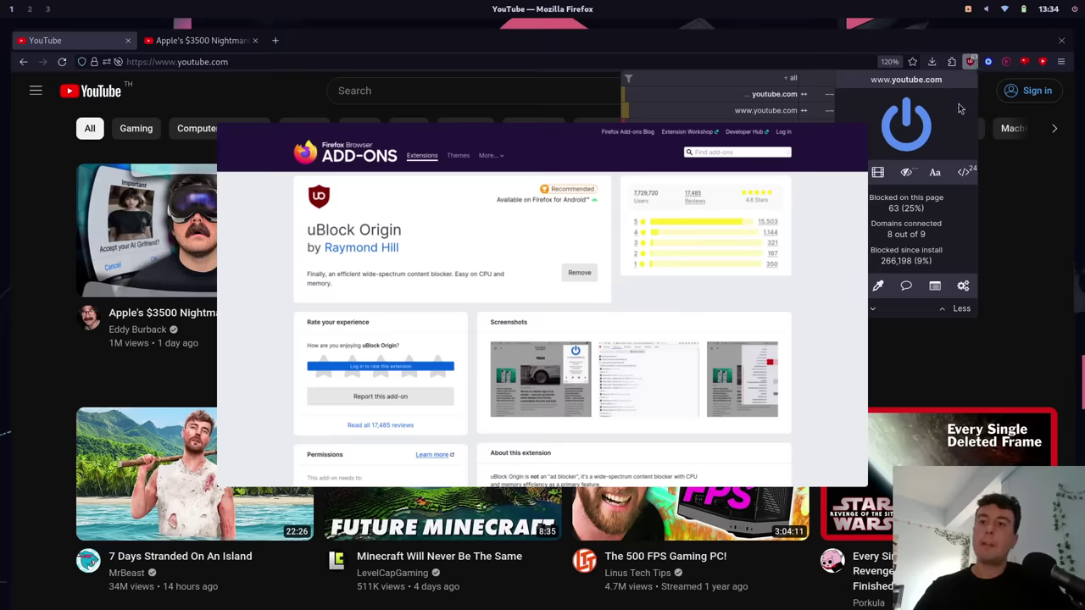
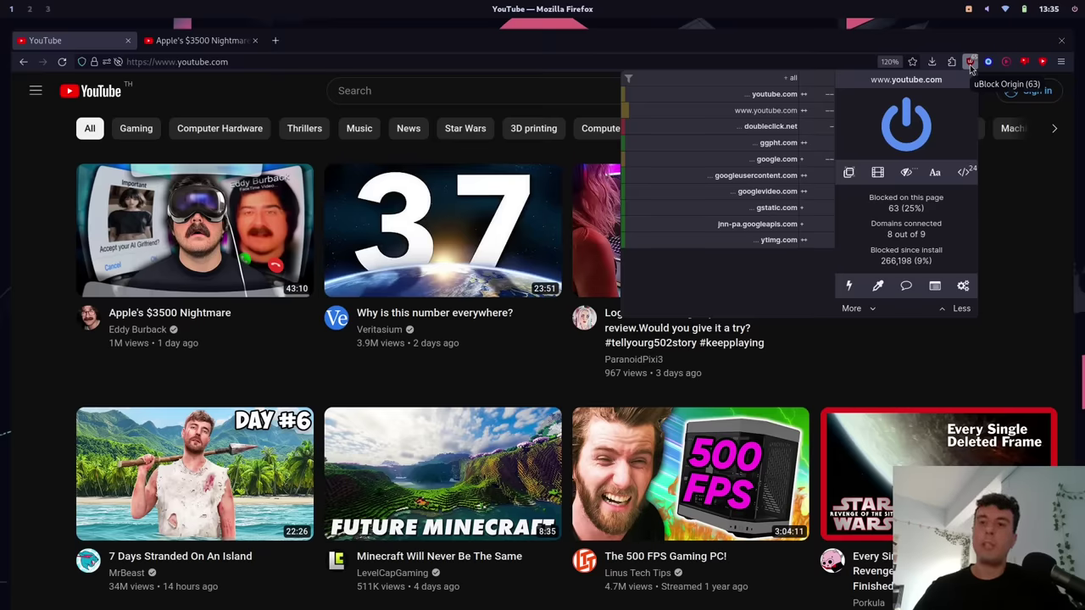
click(963, 286)
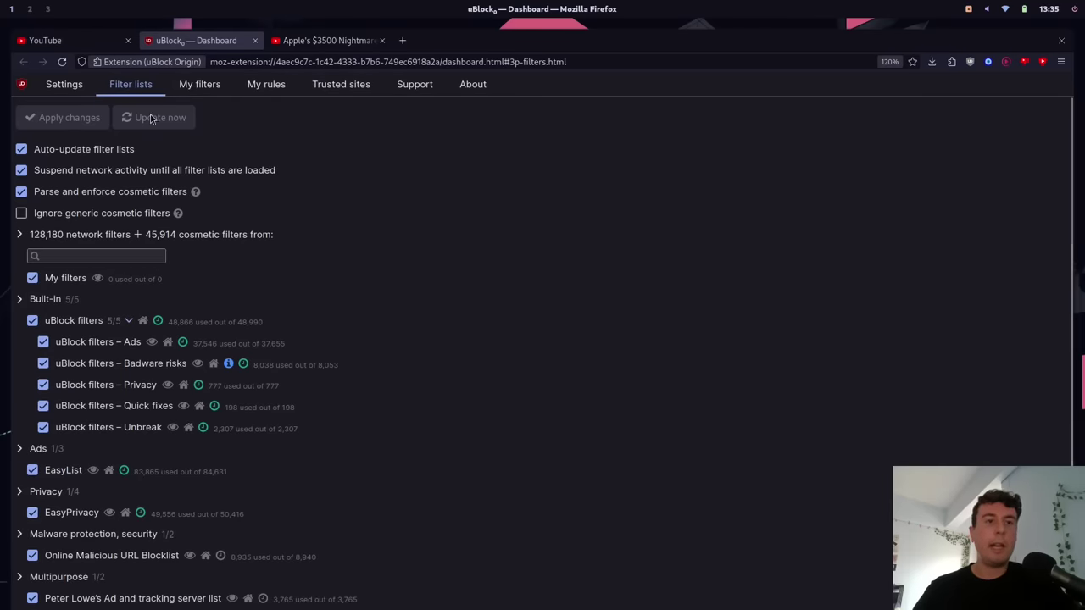
click(159, 322)
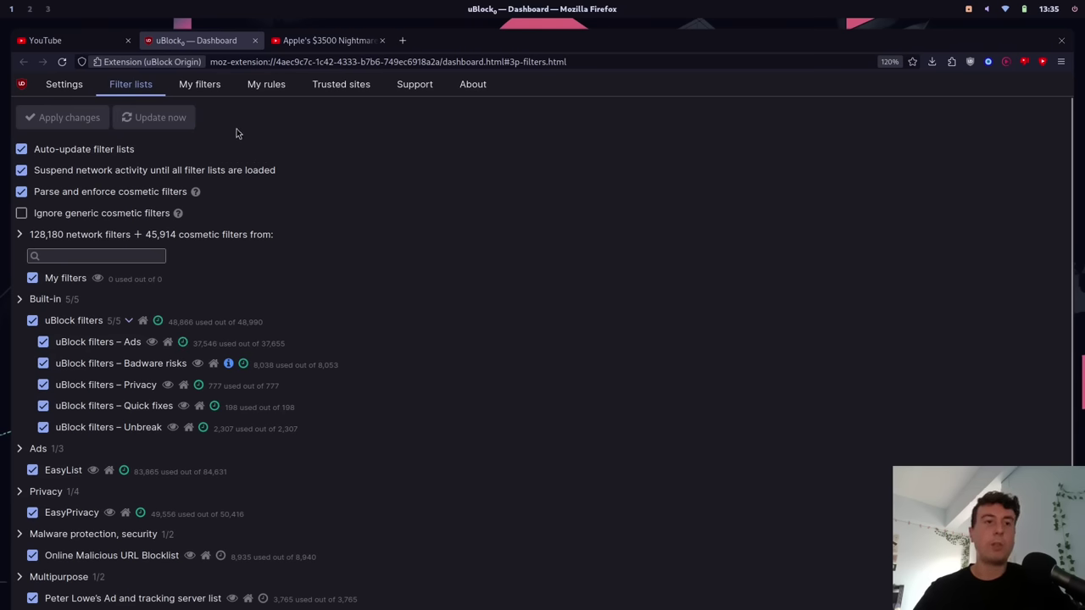
click(103, 42)
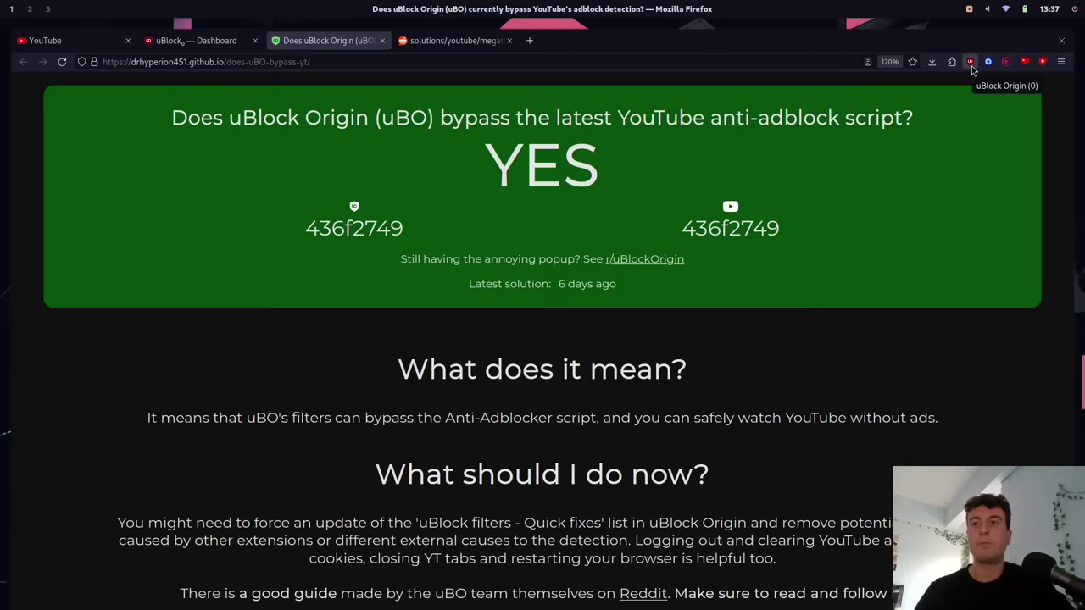
Examine the workarounds and table of contents of the r/uBlockOrigin YouTube megathread with the page enlarged, and view uBlock Origin's blocking details there
click(453, 40)
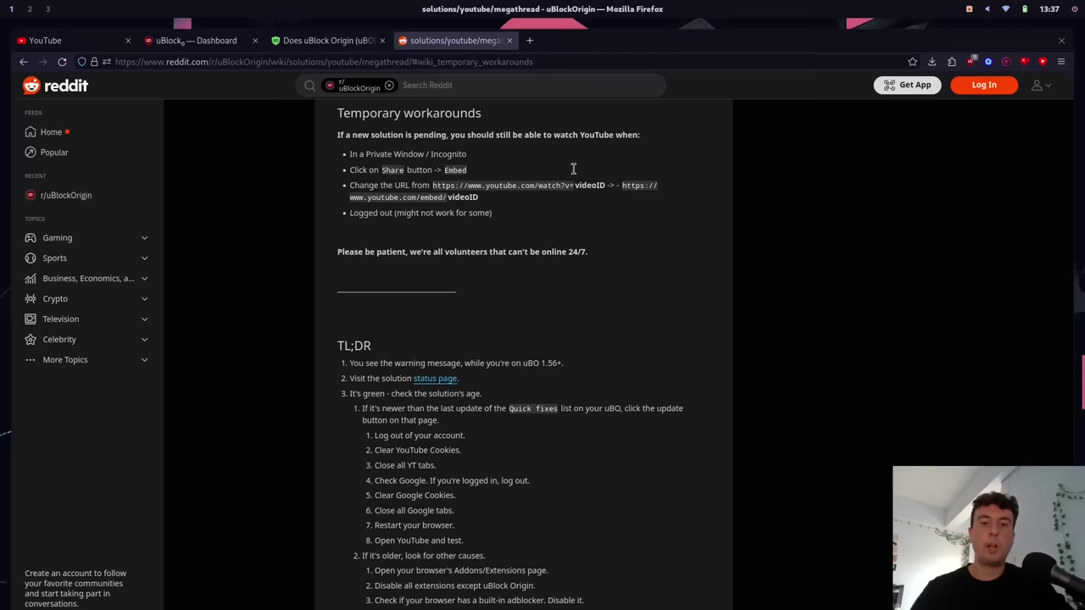
scroll(1058, 364, down, 10)
scroll(1038, 151, up, 10)
scroll(1037, 151, up, 10)
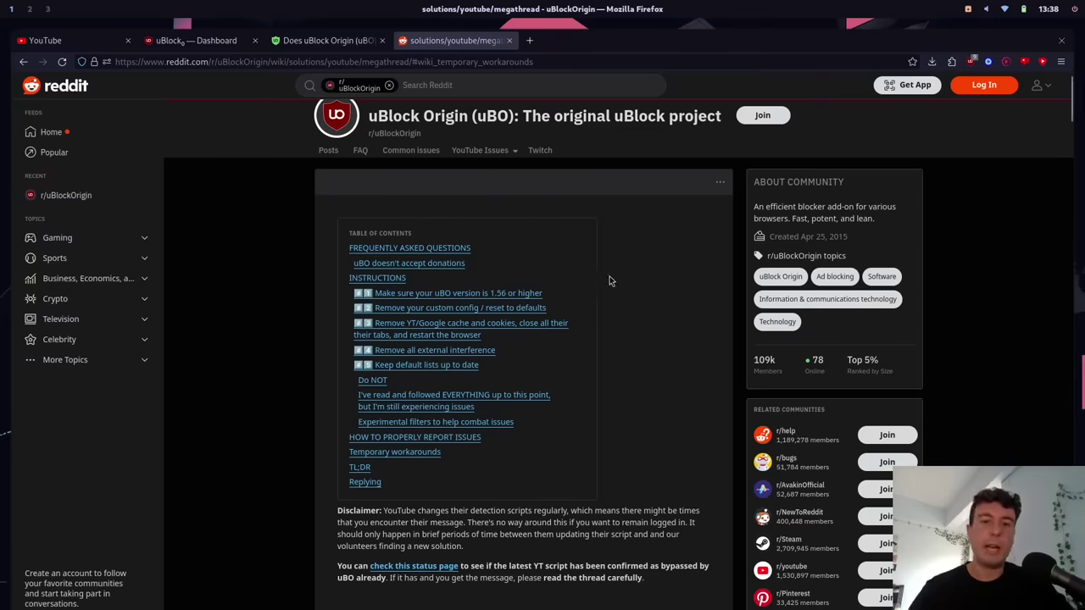
key(ctrl+plus)
key(ctrl+plus)
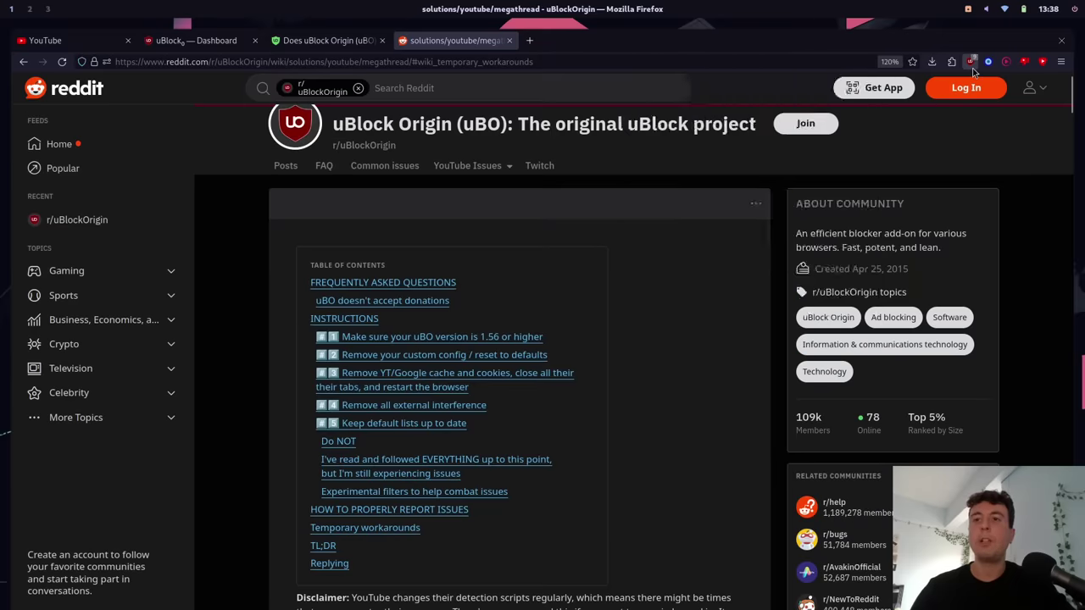
click(972, 67)
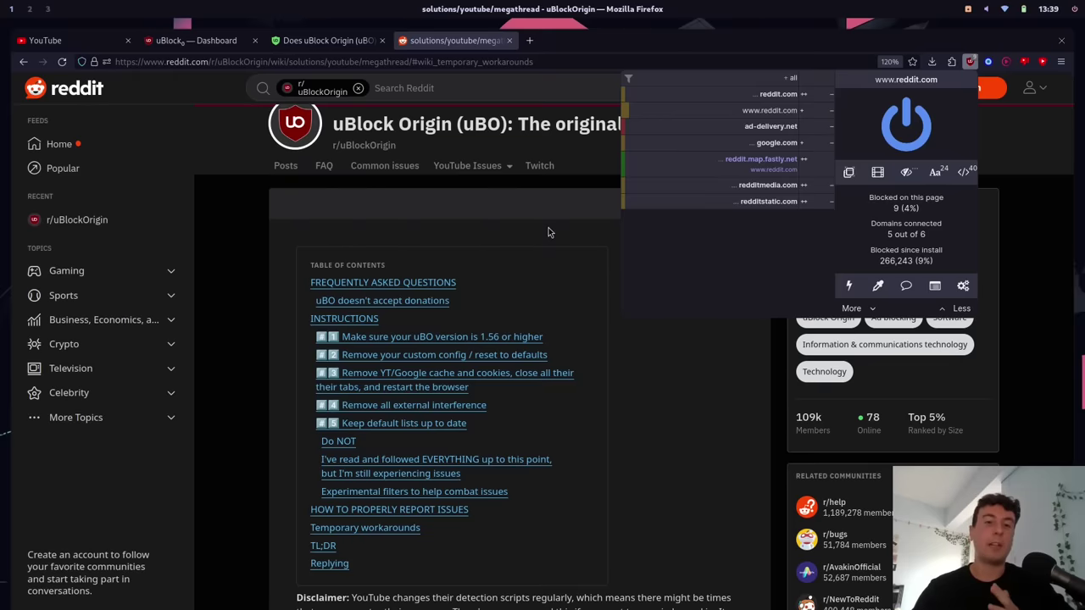
click(354, 203)
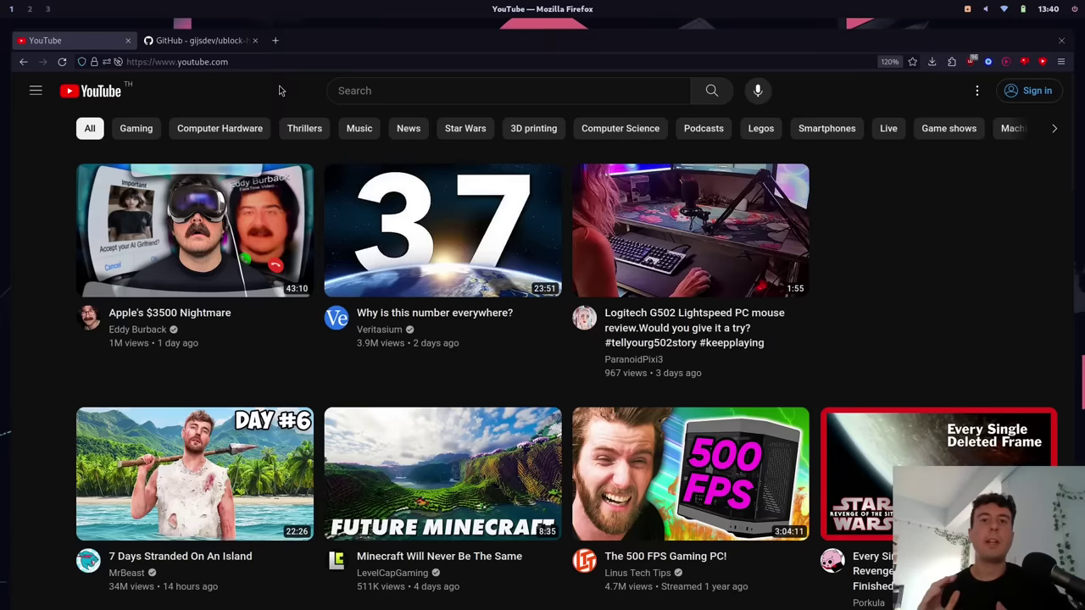
Locate the Shorts section on the YouTube home page and copy the contents of list.txt from the ublock-hide-yt-shorts GitHub repository
scroll(277, 92, down, 5)
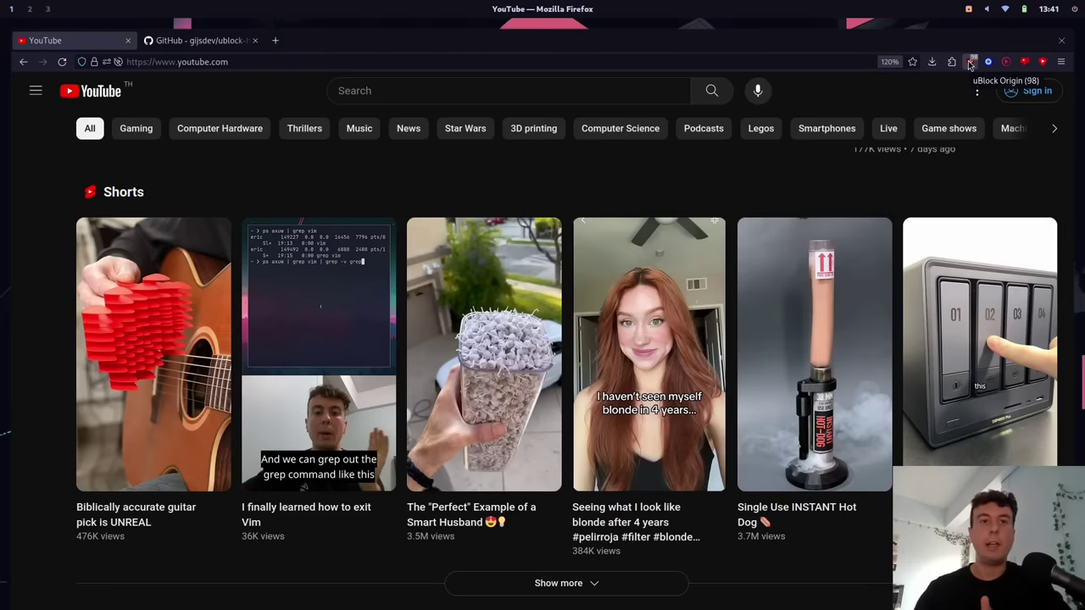
click(195, 40)
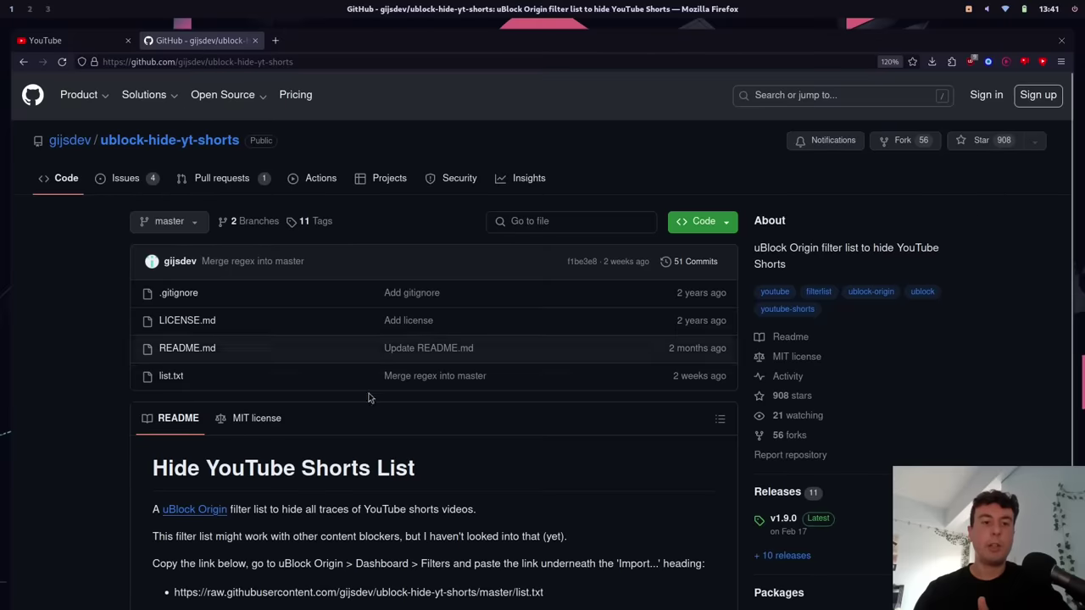
click(176, 375)
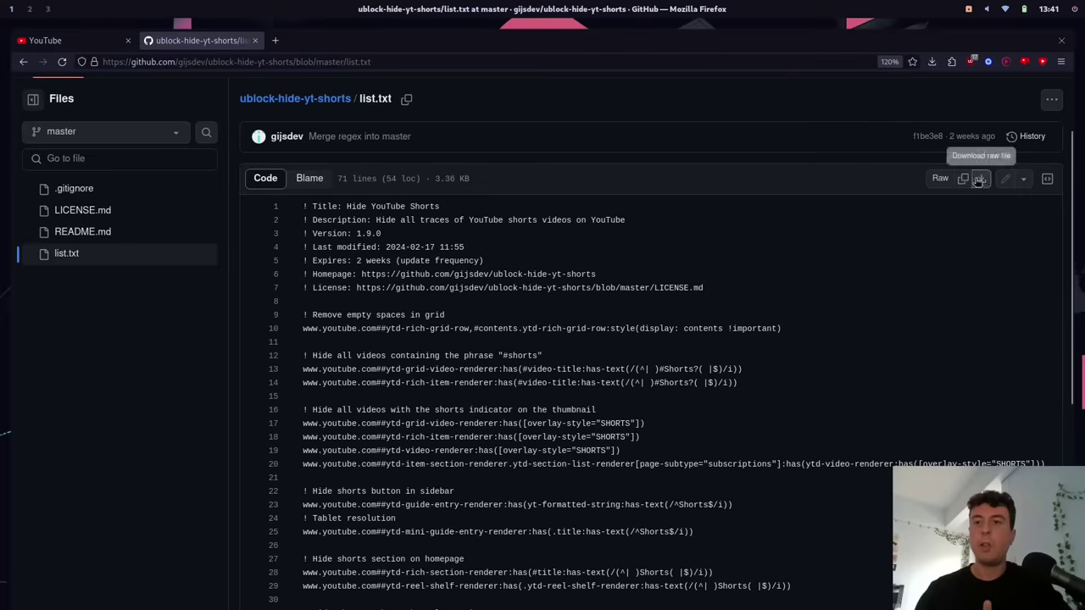
click(962, 180)
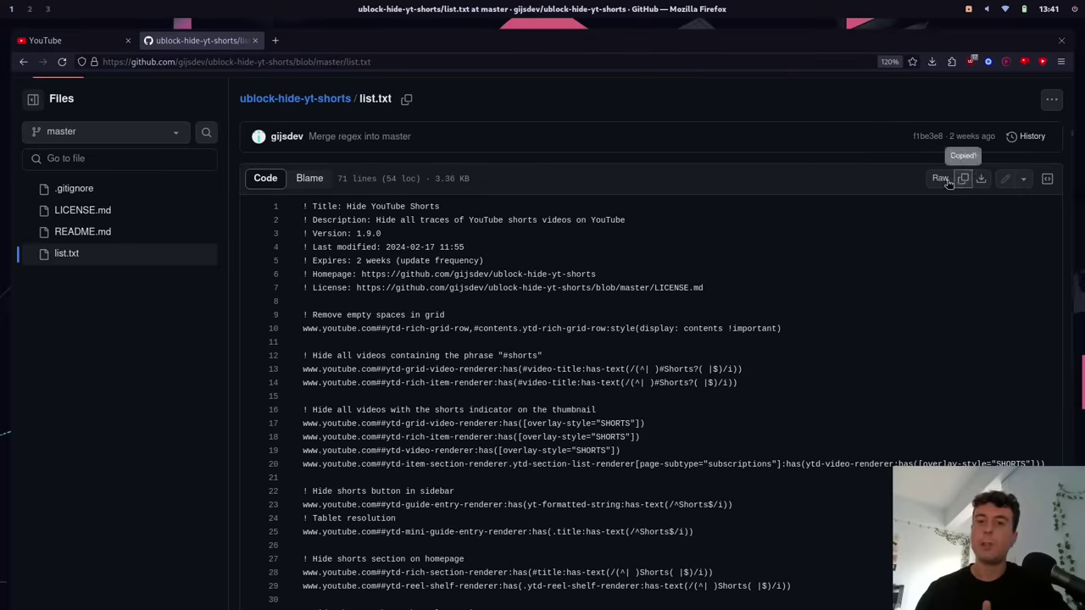
Paste the copied Hide YouTube Shorts list into uBlock Origin's custom filters and apply the changes
click(63, 40)
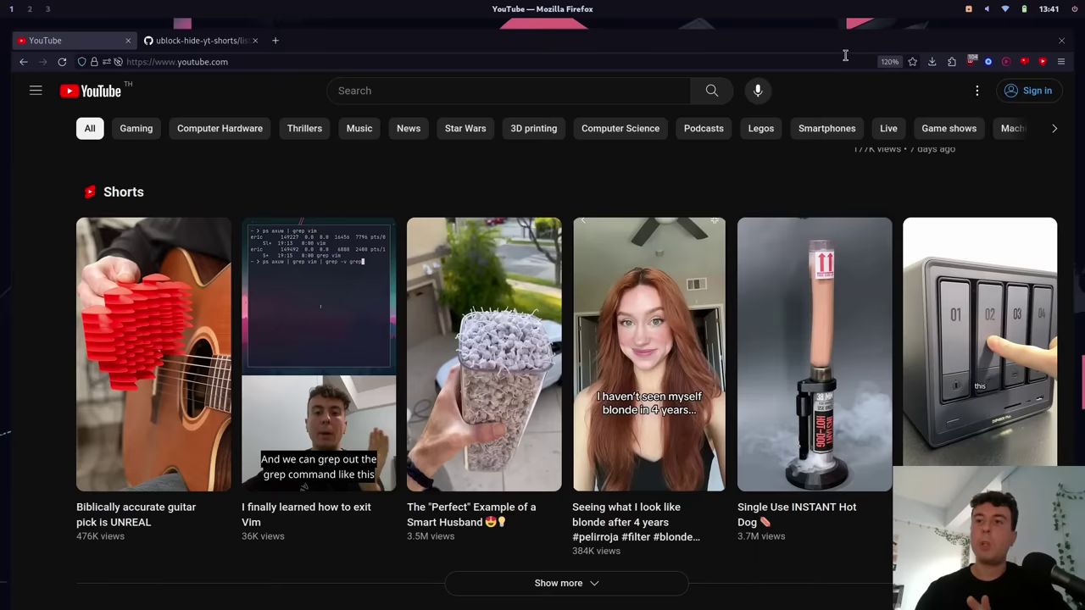
click(971, 61)
click(954, 290)
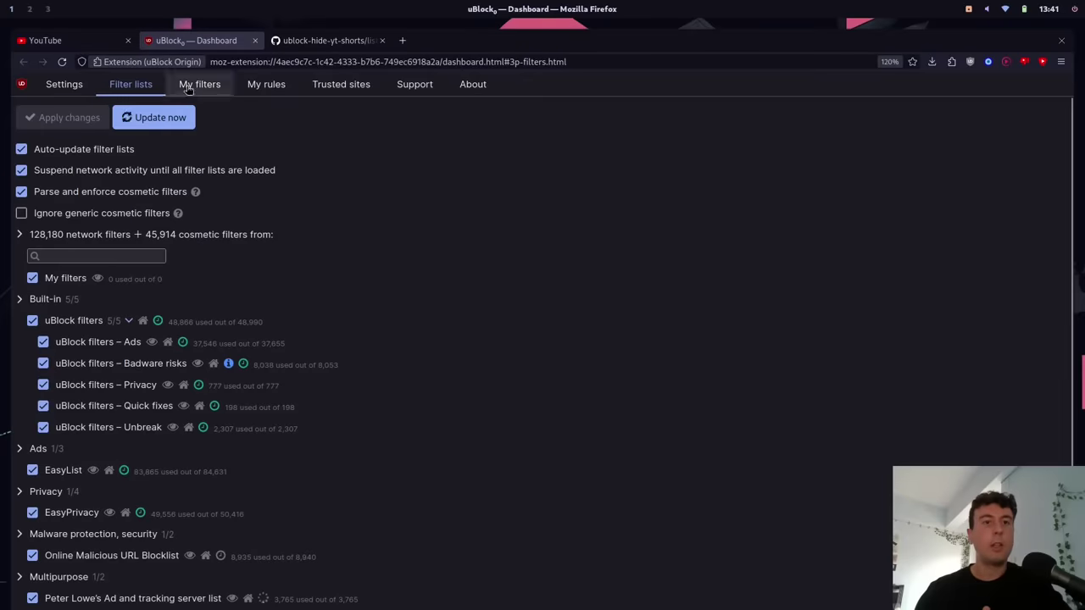
click(271, 83)
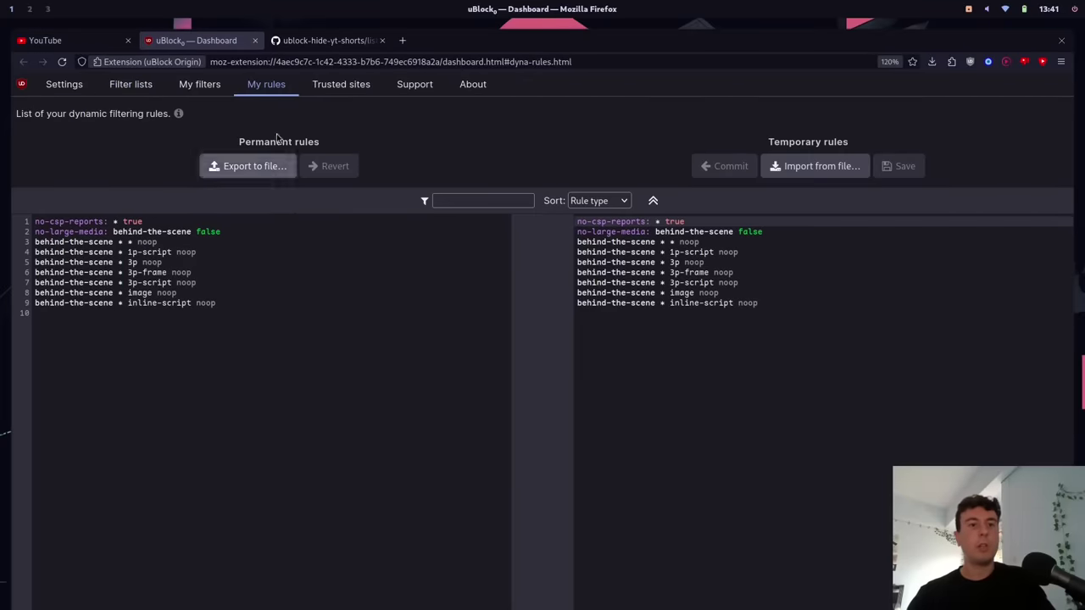
click(193, 85)
click(192, 286)
key(ctrl+v)
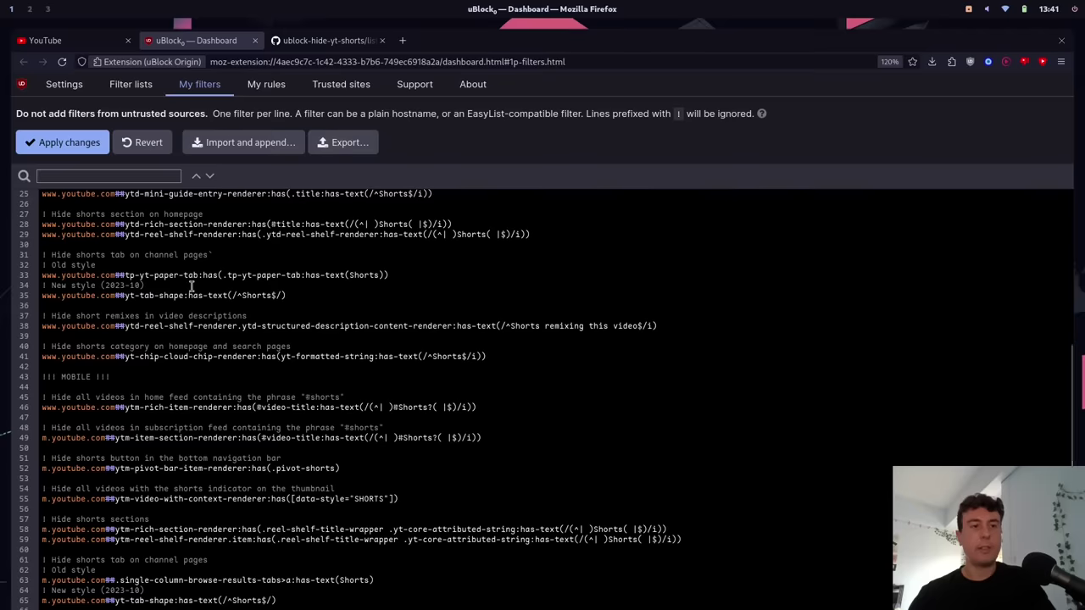
click(74, 151)
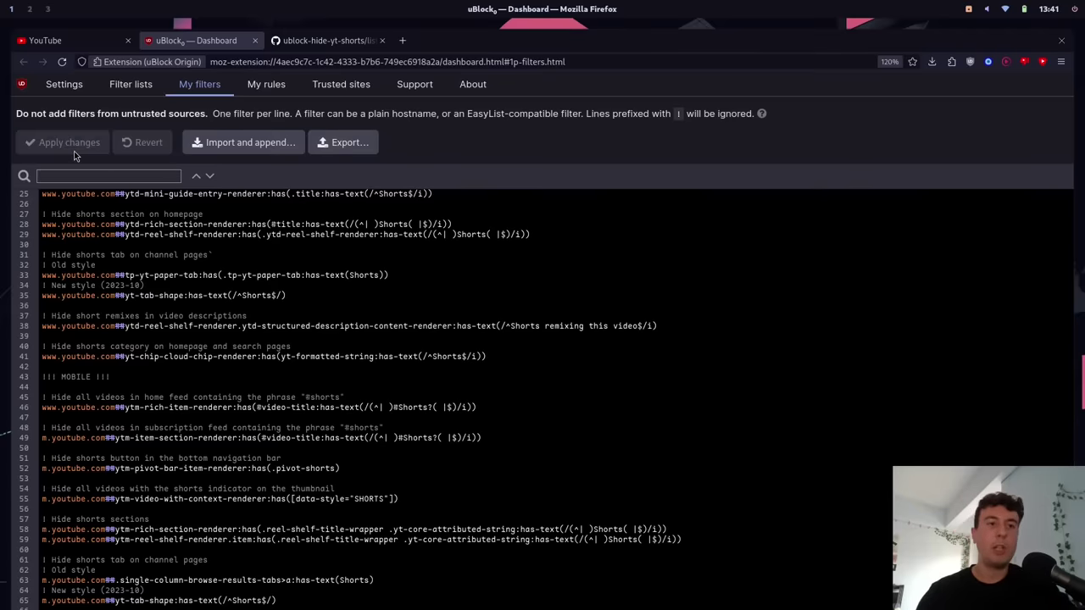
Reload the YouTube home page and look through the feed for any remaining Shorts sections
click(101, 45)
click(61, 63)
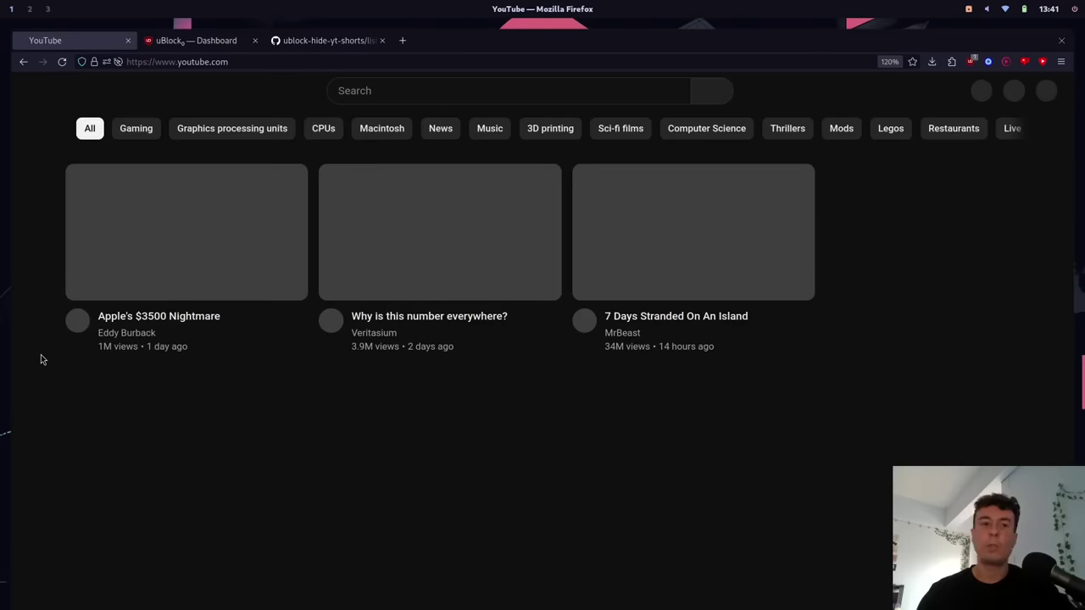
scroll(44, 355, down, 1)
scroll(44, 355, down, 10)
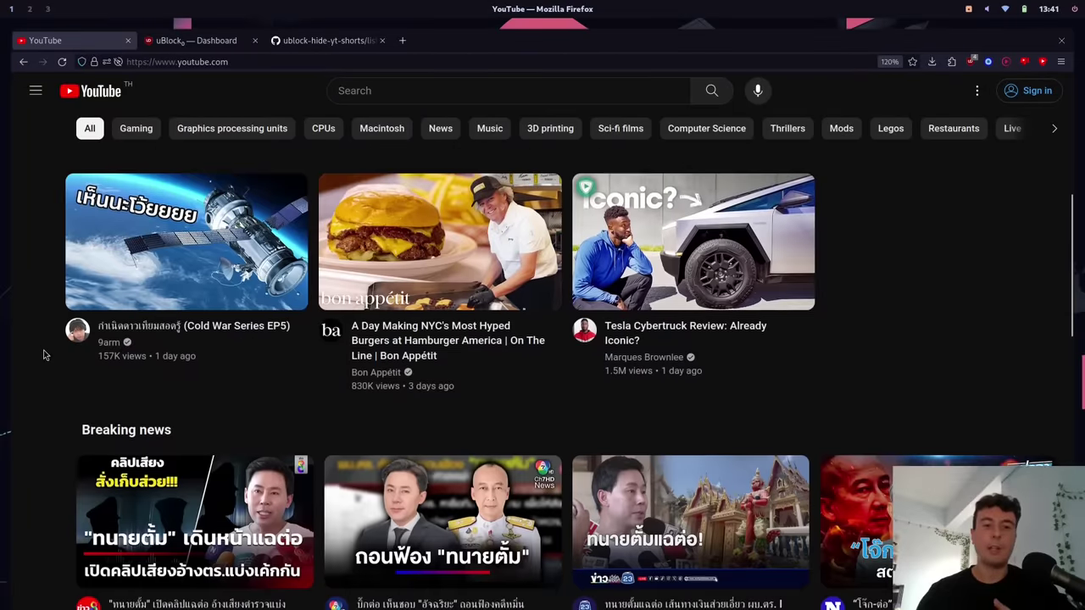
scroll(44, 355, down, 3)
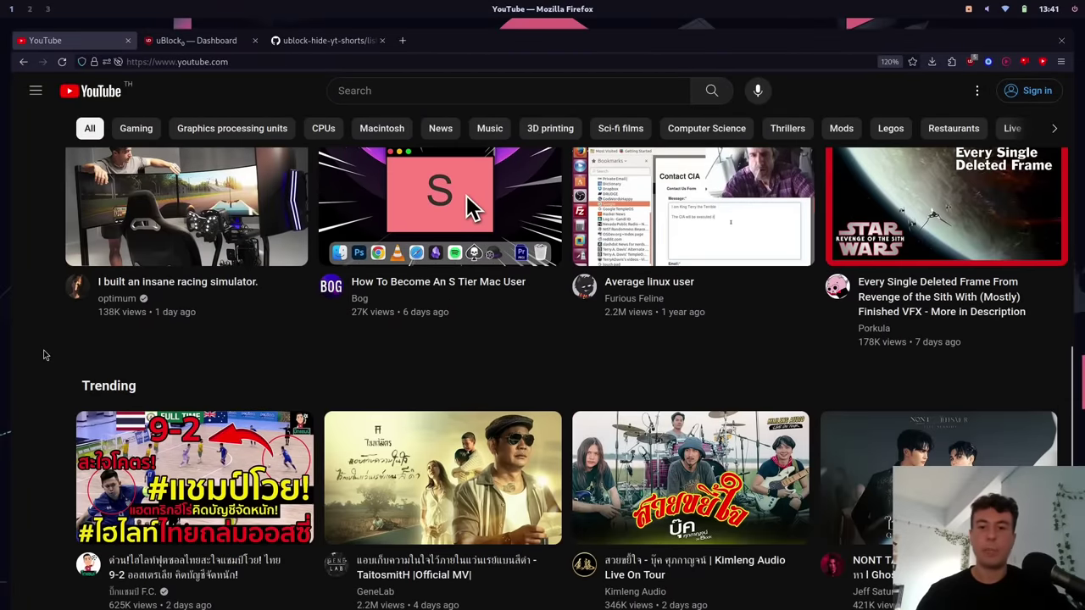
scroll(44, 355, up, 14)
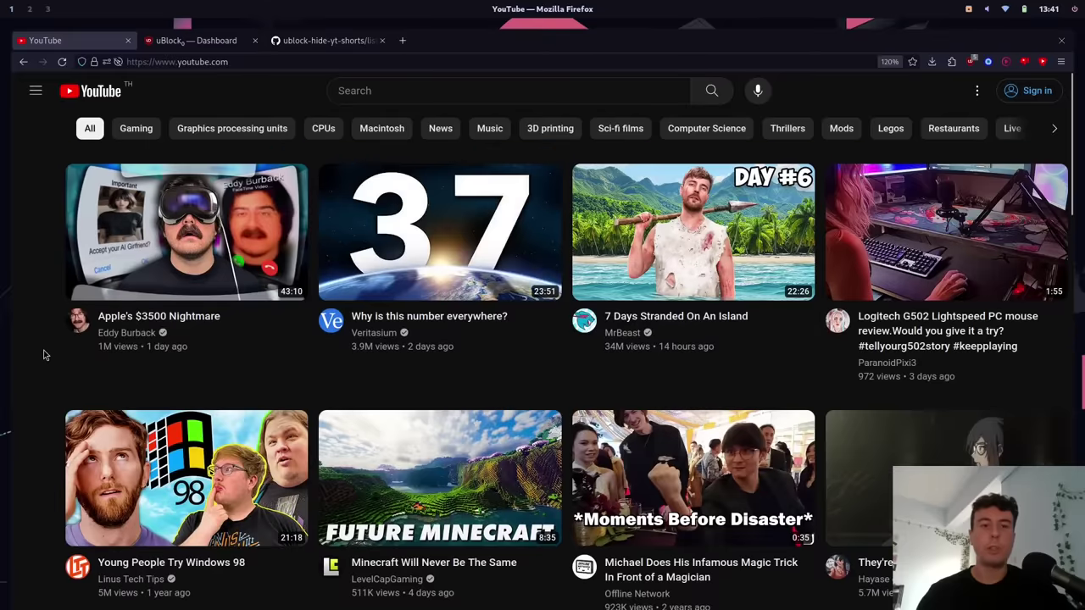